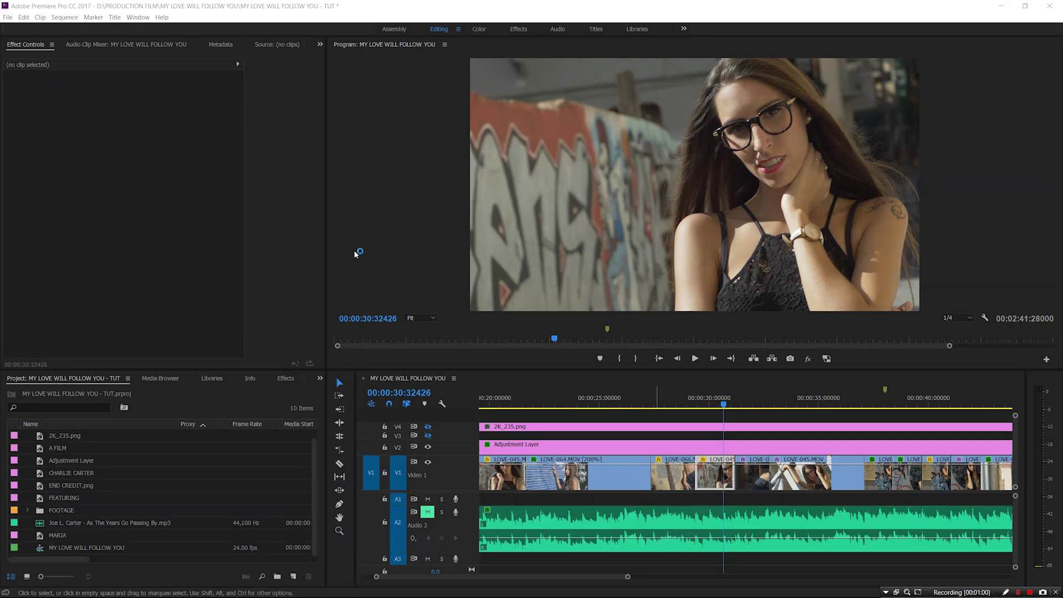
- Look through all clip thumbnails of the FOOTAGE bin in an enlarged bin window, and close it
double_click(64, 515)
drag(194, 53, 174, 19)
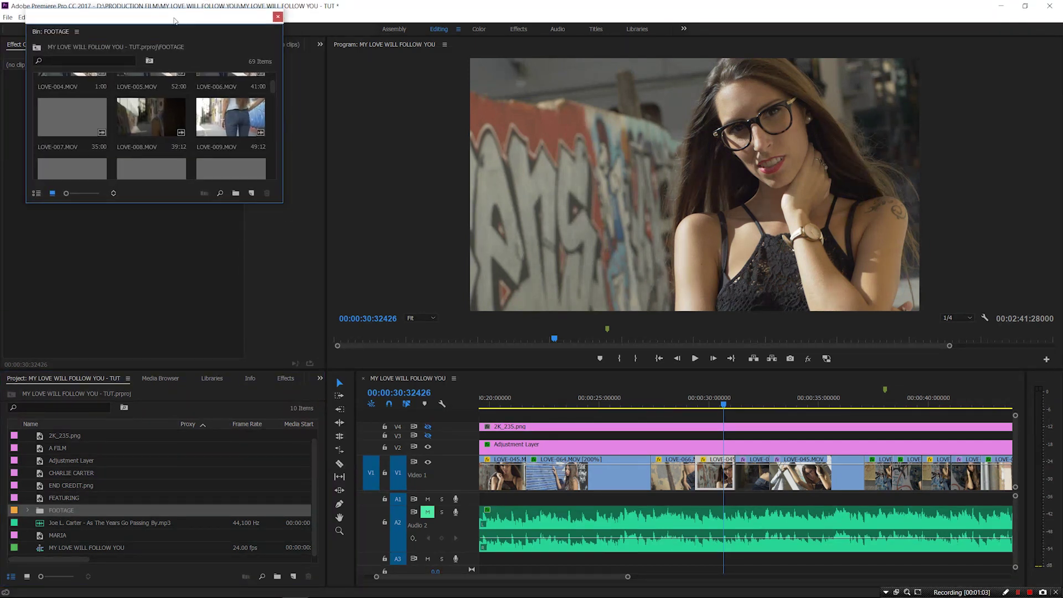
drag(287, 211, 1037, 577)
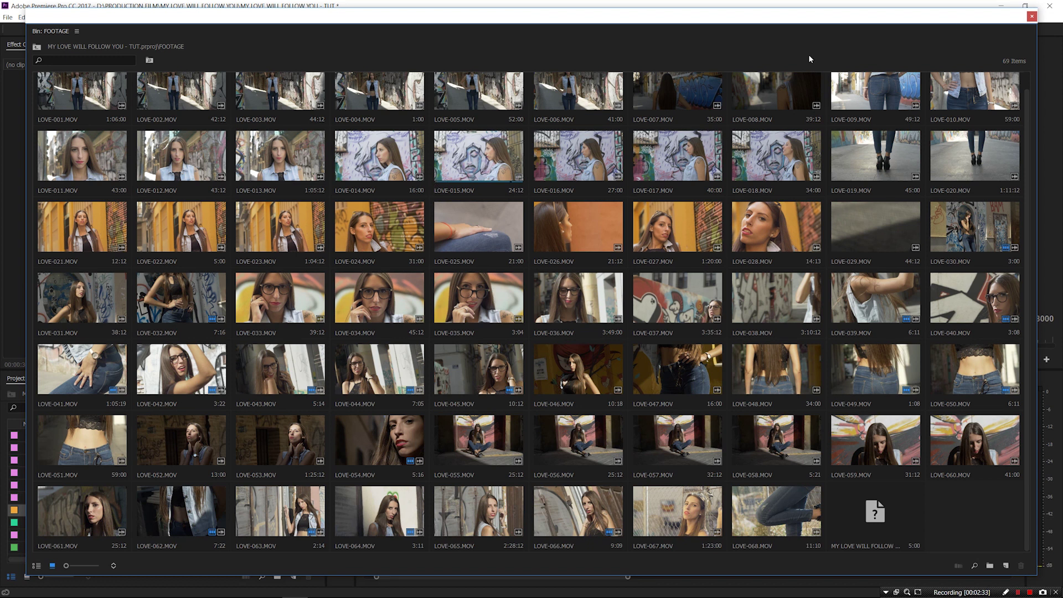
click(1033, 16)
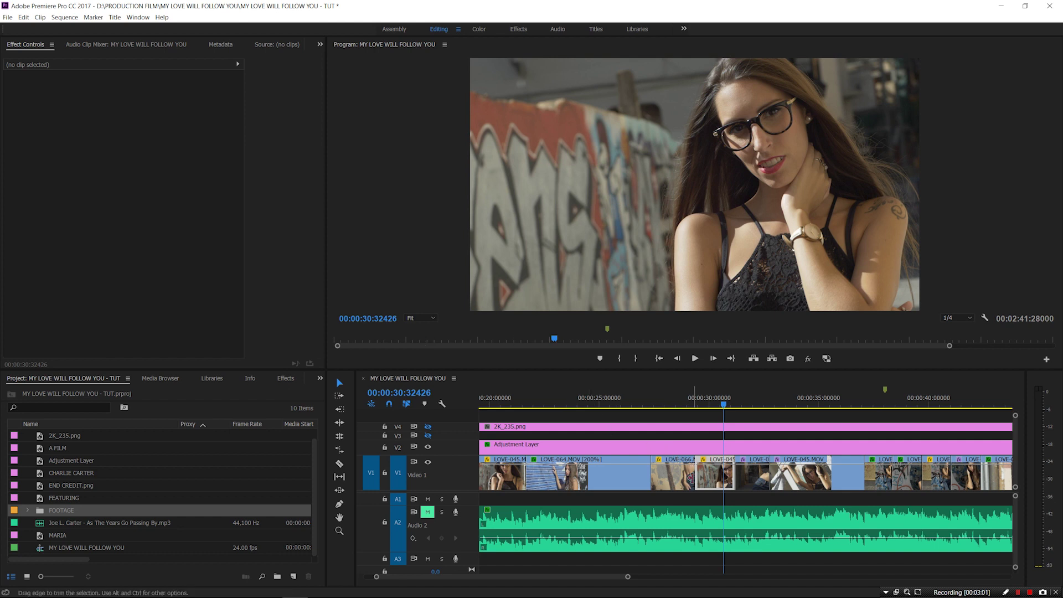
- Draw a closed four-point free-draw opacity mask over the woman's forehead on the LOVE-045.MOV clip at the playhead
click(710, 478)
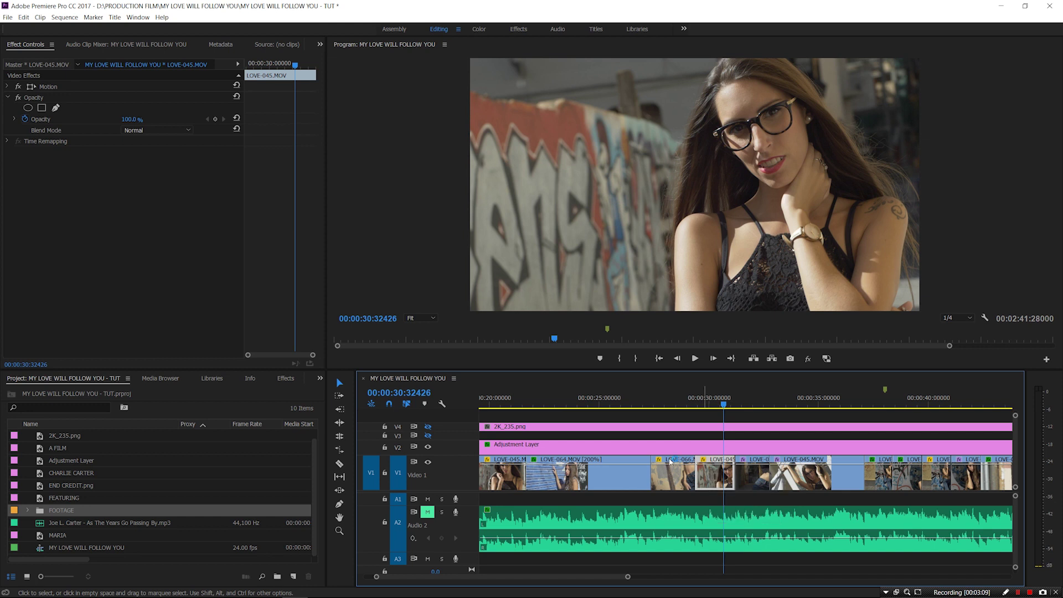
click(56, 109)
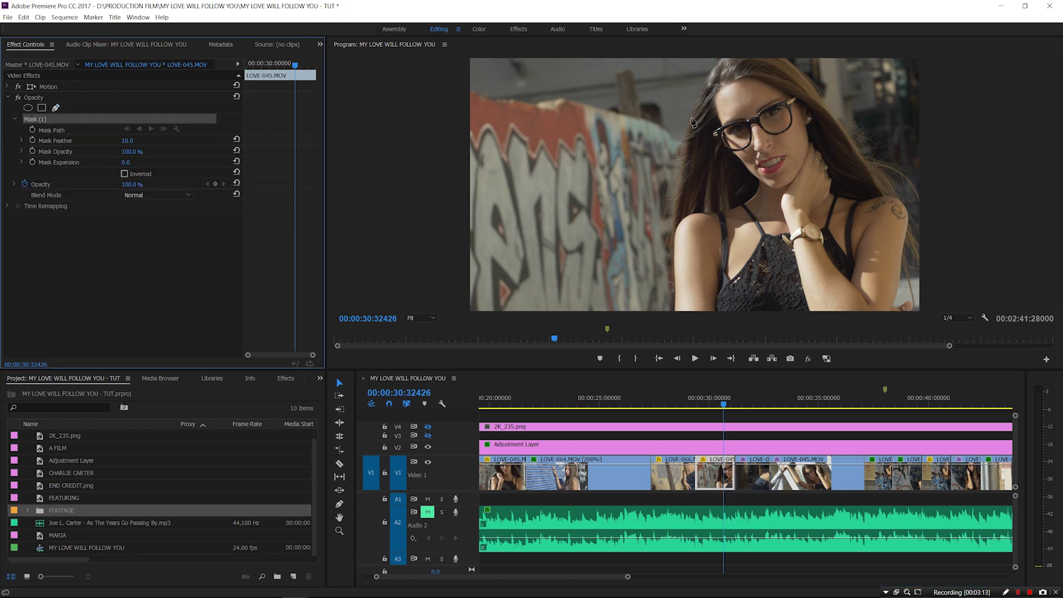
click(721, 98)
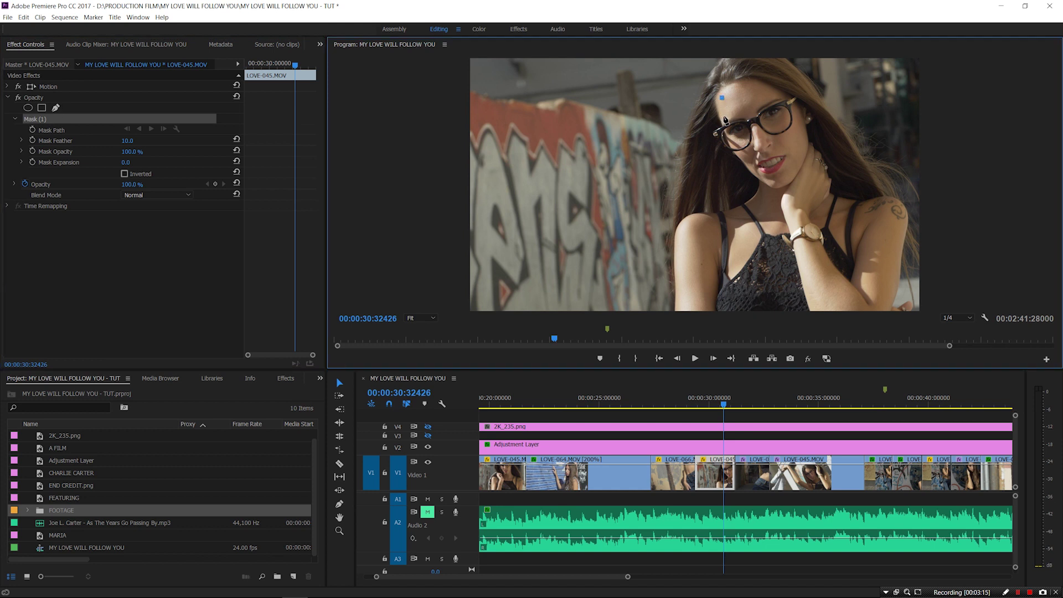
click(725, 116)
click(771, 97)
click(752, 86)
click(723, 98)
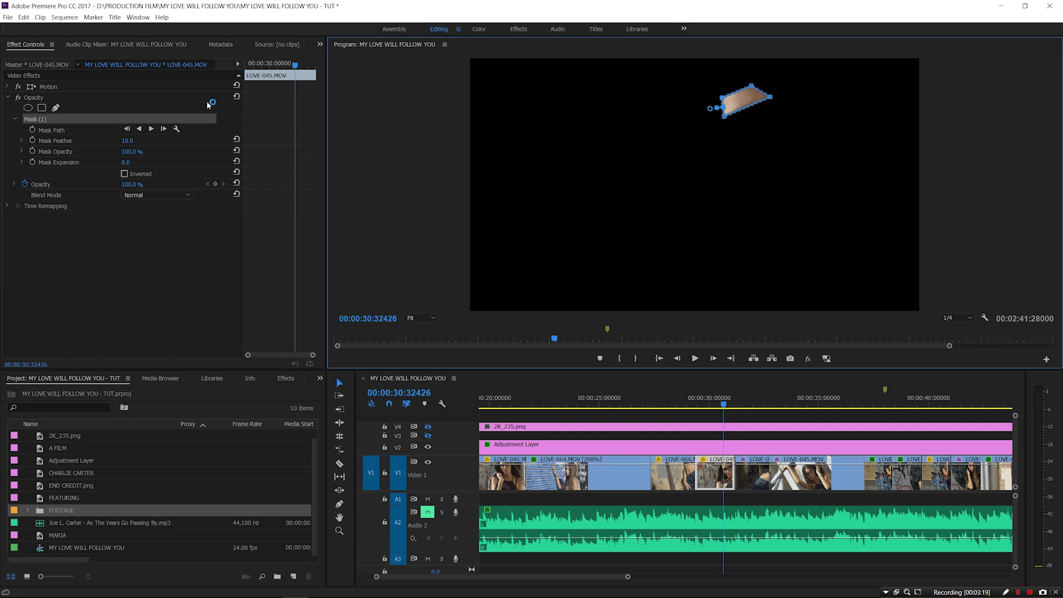
- Switch to the Color workspace and reduce the Lumetri Scopes to only the Vectorscope YUV
click(479, 28)
click(156, 45)
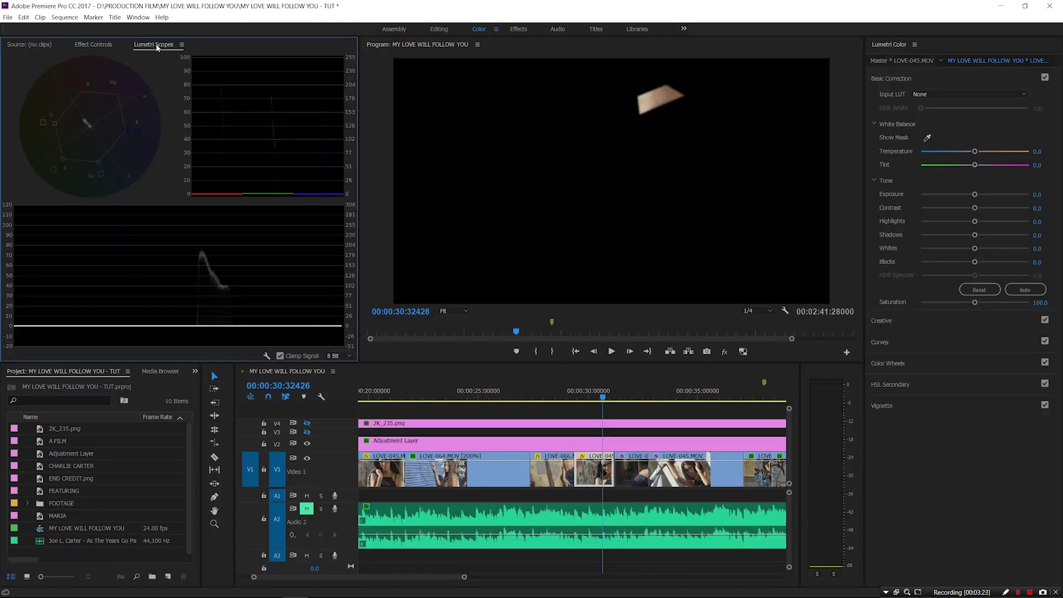
right_click(172, 78)
click(188, 112)
right_click(169, 78)
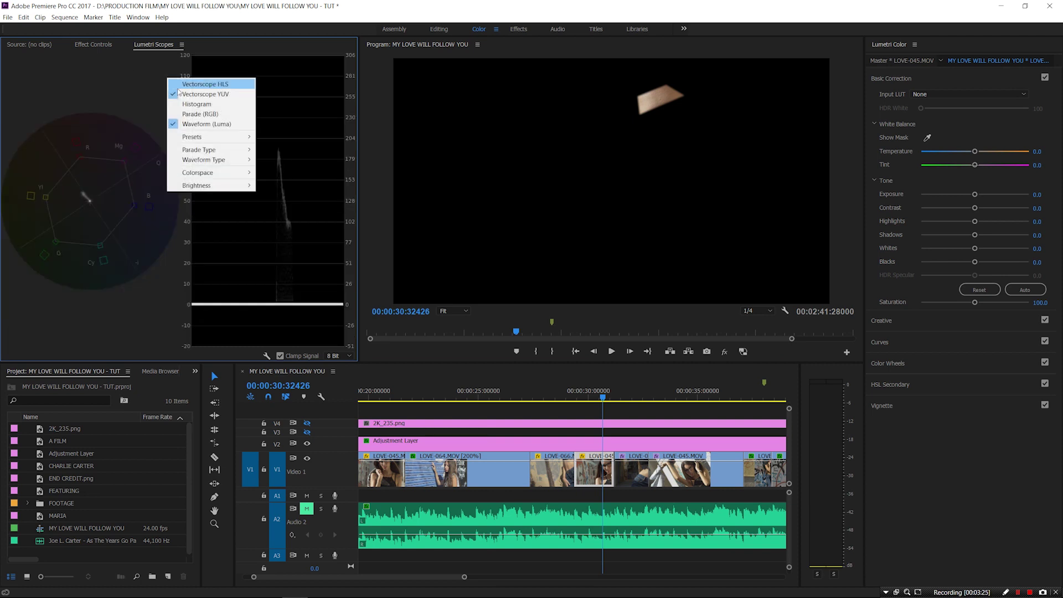
click(196, 118)
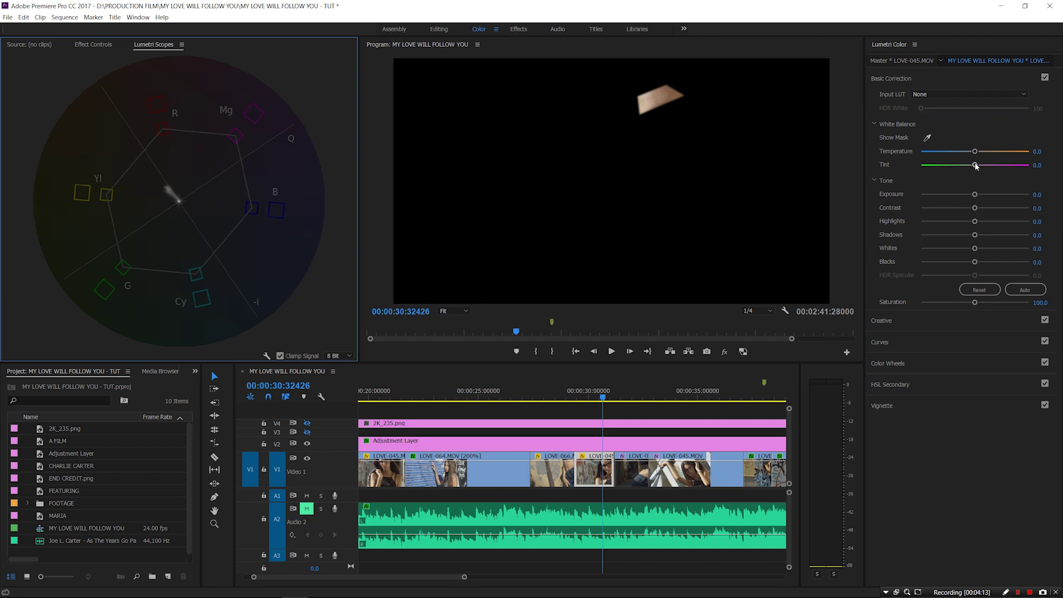
- Set the clip's white balance tint to 7.7 and delete the forehead opacity mask
drag(976, 169, 1001, 170)
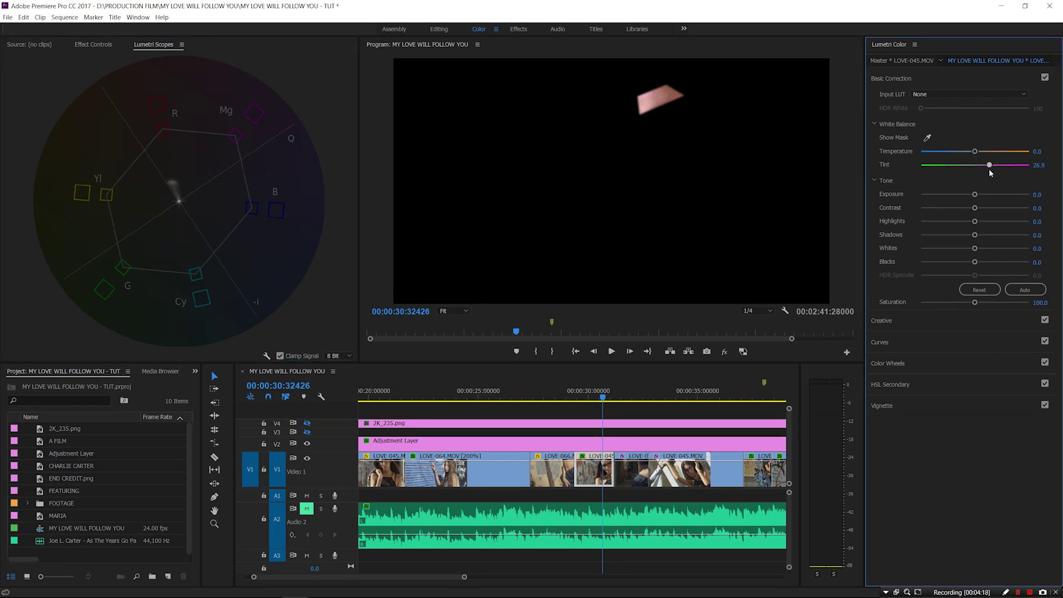
drag(989, 165, 979, 165)
click(95, 44)
click(35, 120)
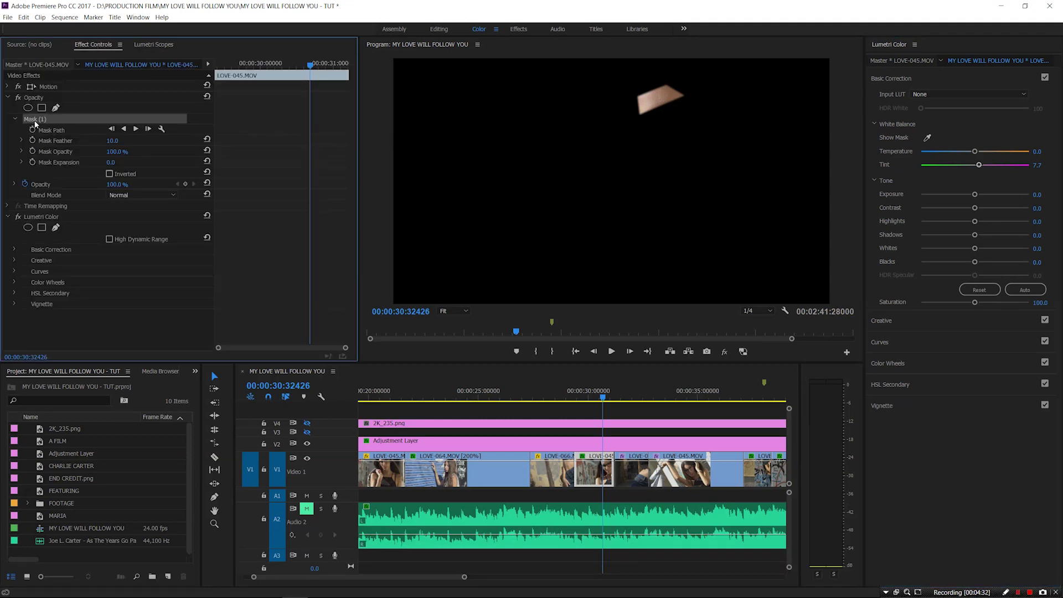
key(Delete)
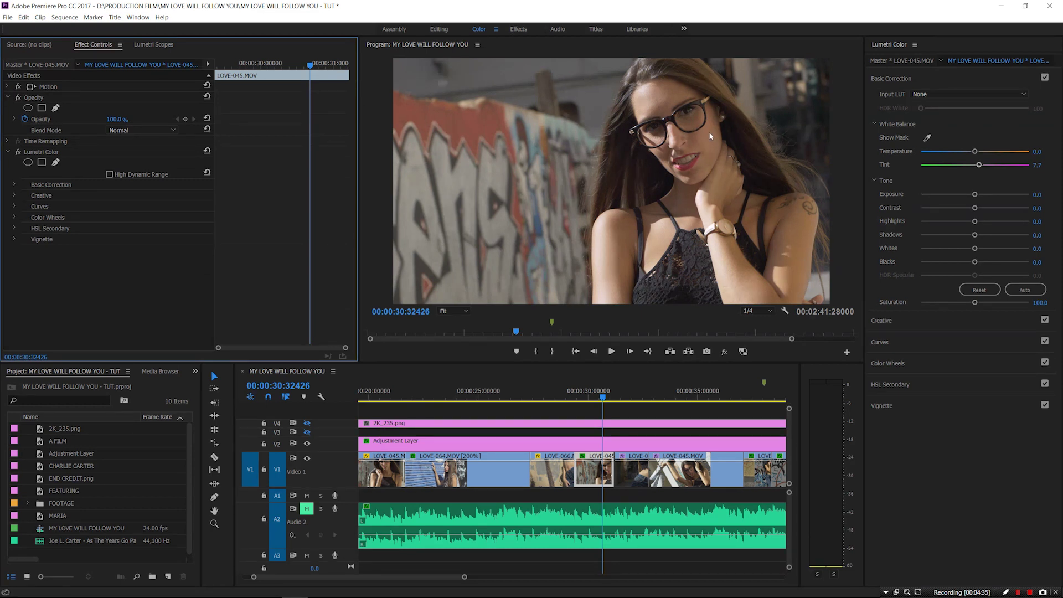
- Compare the clip with and without its Basic Correction by toggling the correction off and on repeatedly
click(1045, 78)
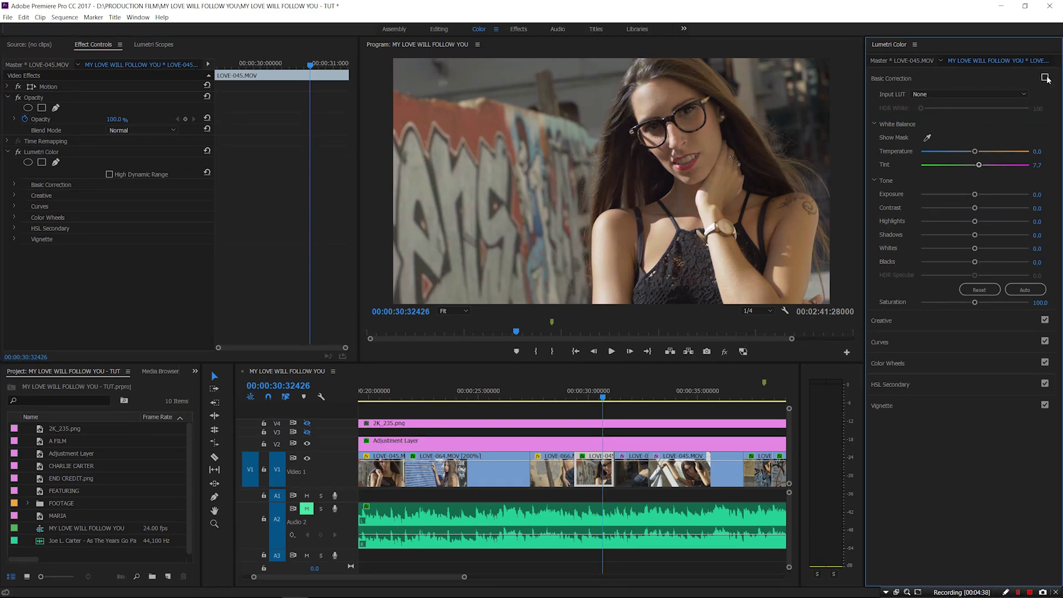
click(1045, 77)
click(1045, 78)
click(1045, 78)
click(1045, 77)
click(1046, 78)
- Add the RGB parade and luma waveform to the Lumetri Scopes alongside the vectorscope
click(164, 45)
right_click(293, 79)
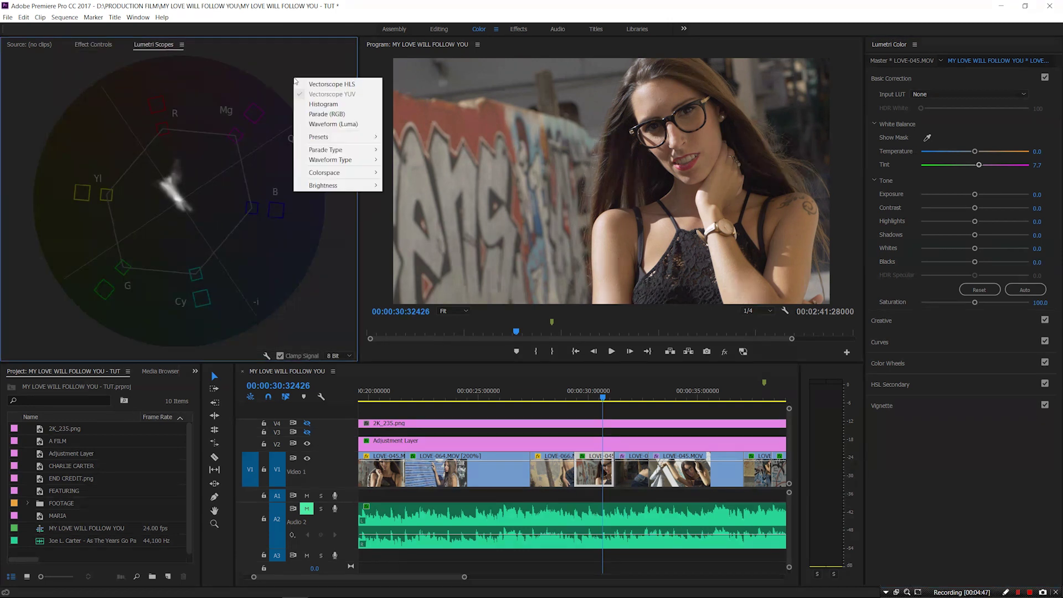
click(324, 115)
right_click(152, 92)
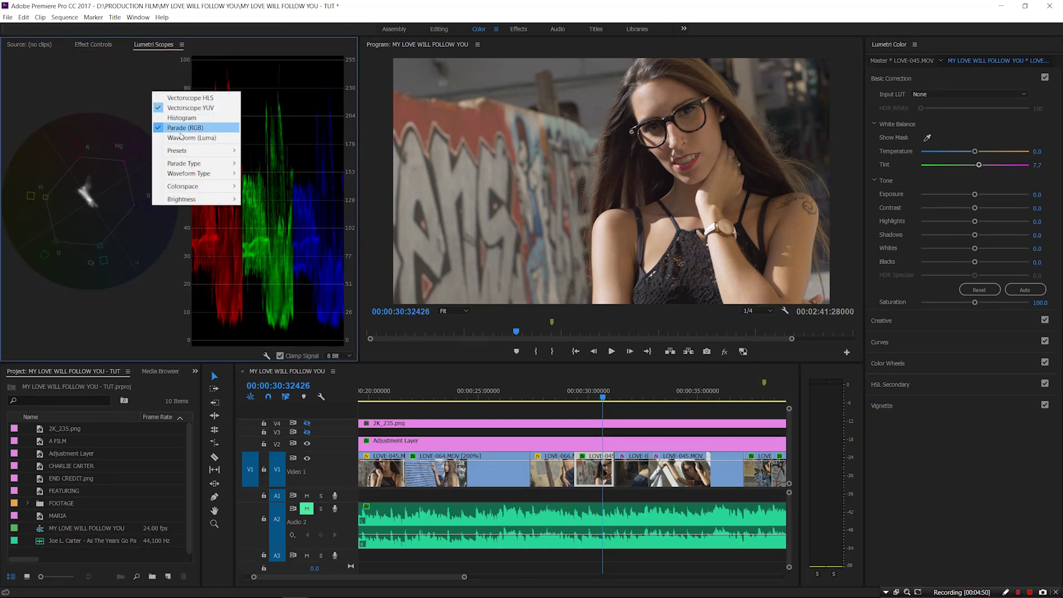
click(181, 136)
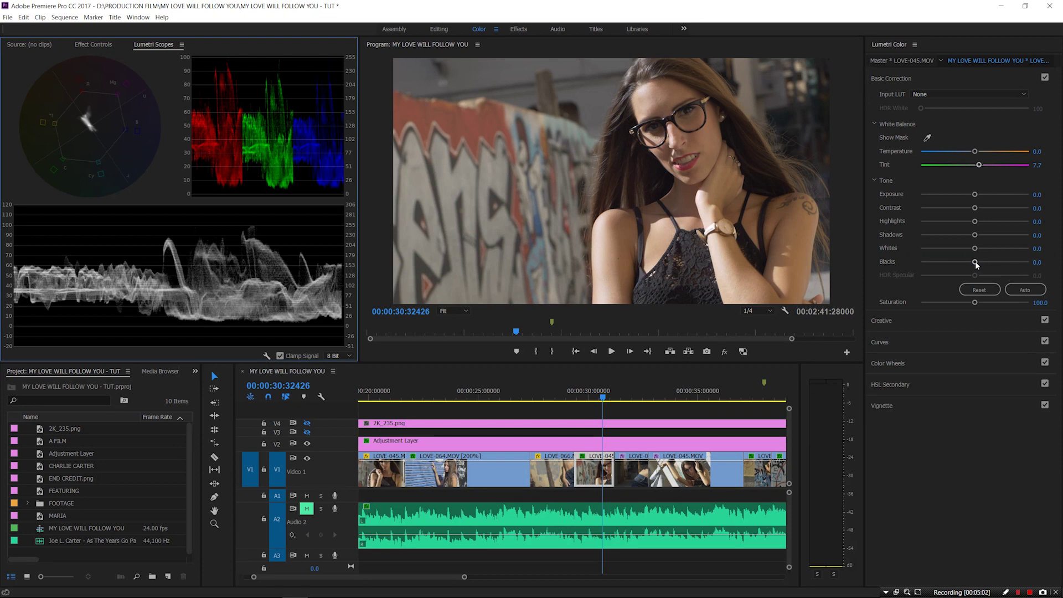
- Lower the clip's blacks to -21.2 and its highlights to -23.1
drag(976, 264, 964, 262)
drag(975, 221, 964, 222)
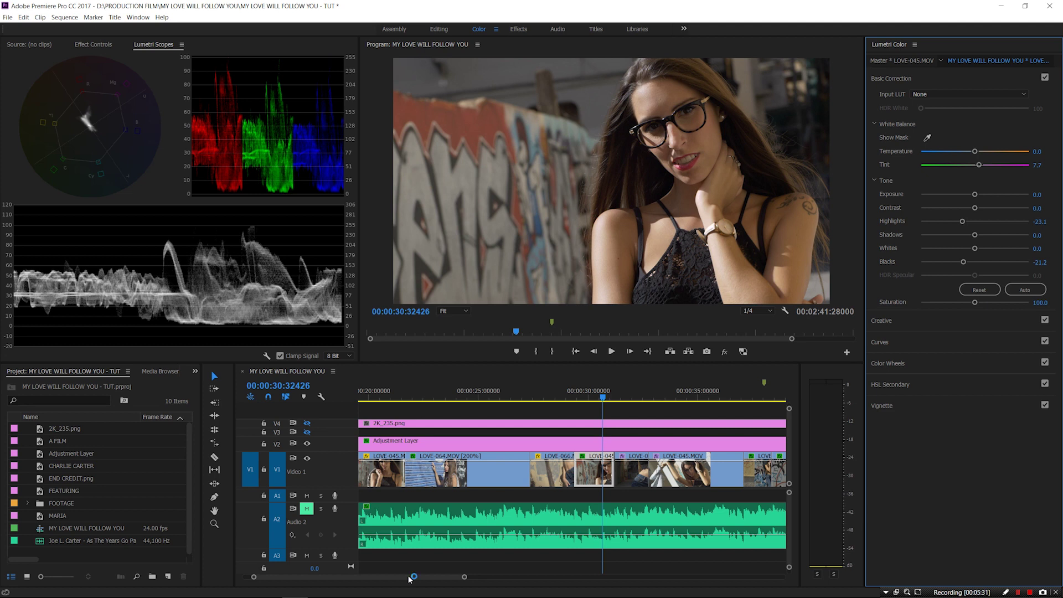
- Export the current graded frame to the desktop as a JPEG still with the default name
click(707, 352)
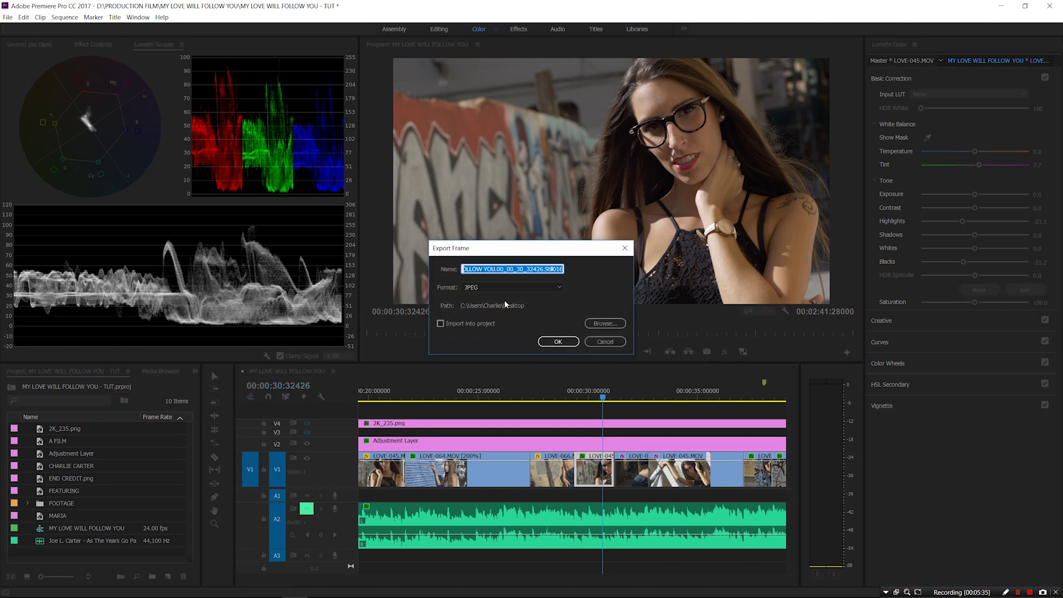
click(563, 343)
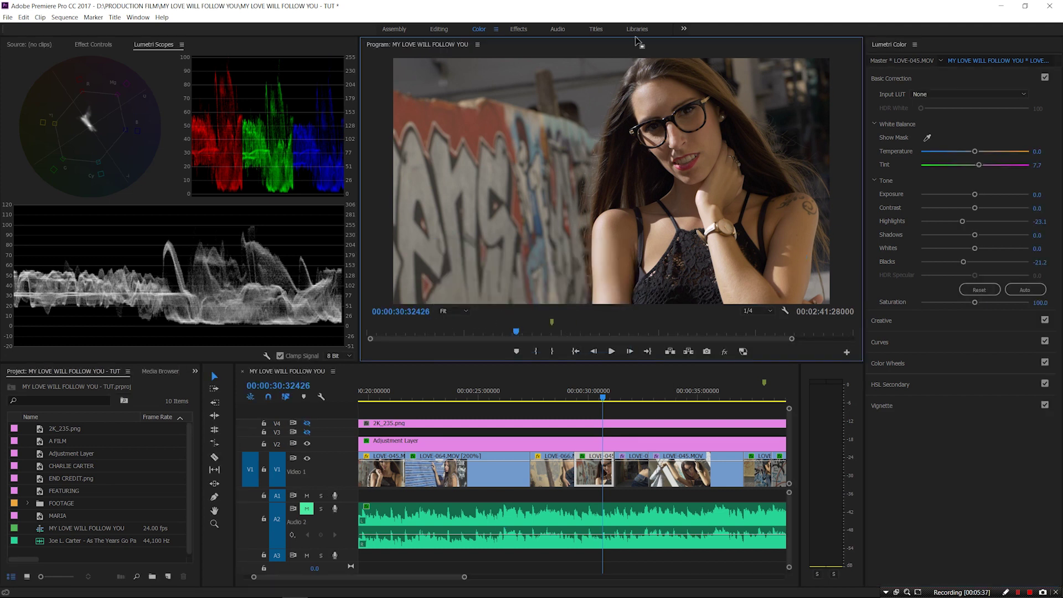
- Try to import the exported still from the desktop into the project
click(1027, 8)
drag(494, 11, 546, 15)
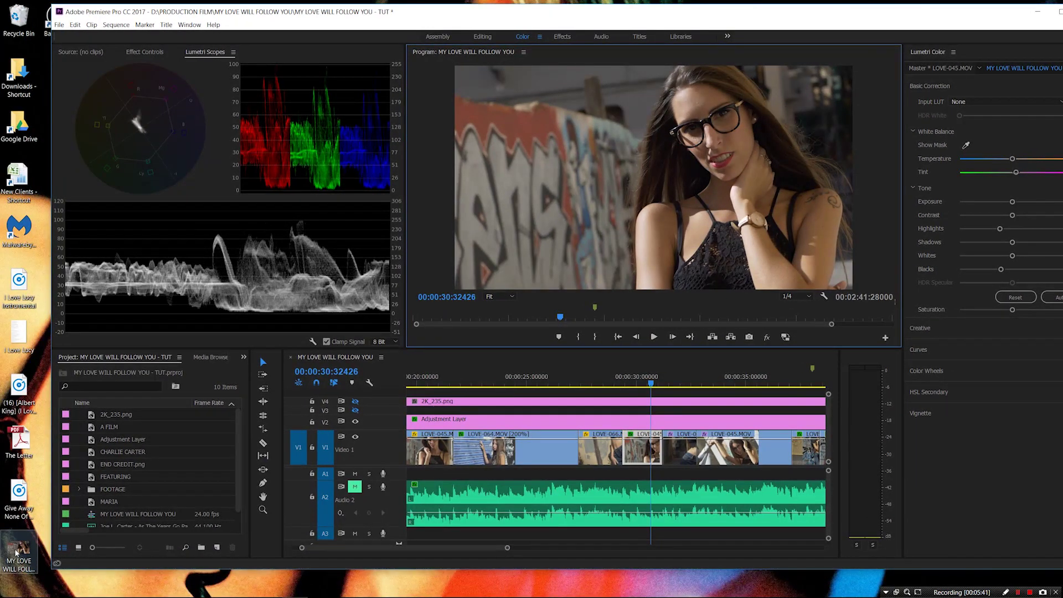
drag(18, 551, 124, 486)
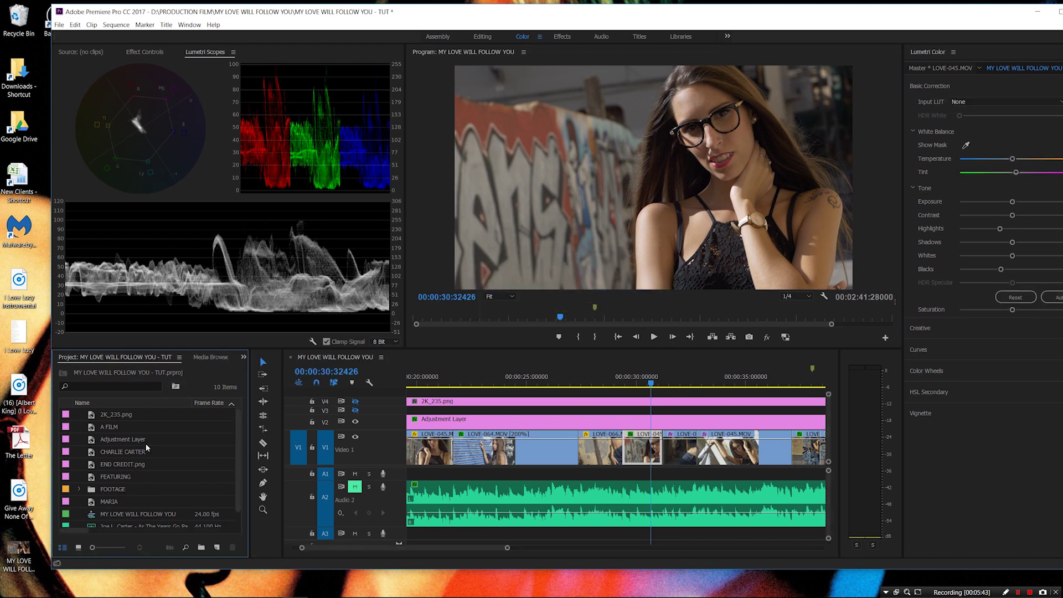
drag(989, 15, 945, 18)
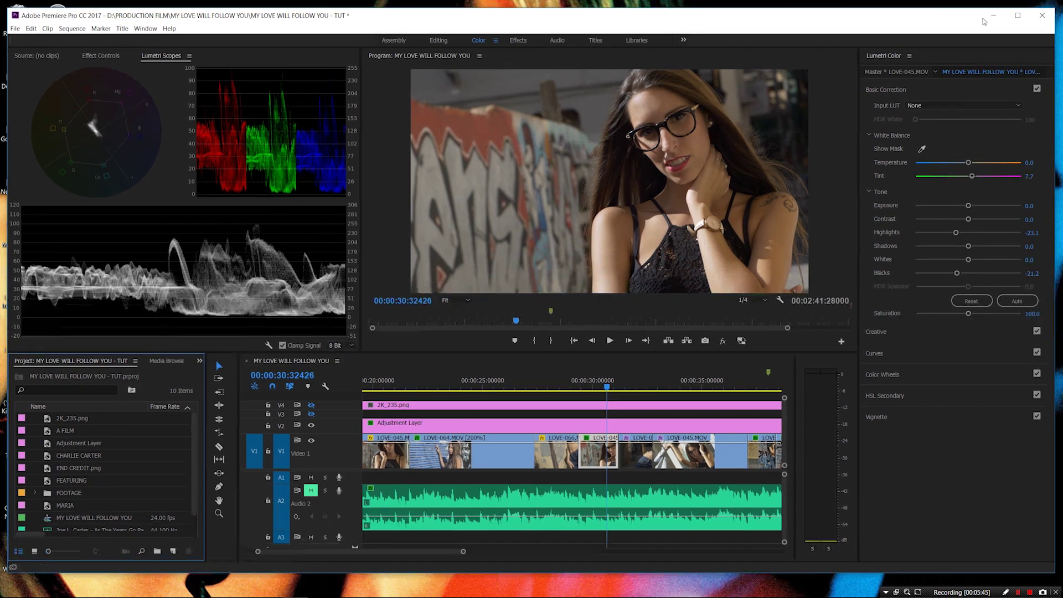
click(1020, 17)
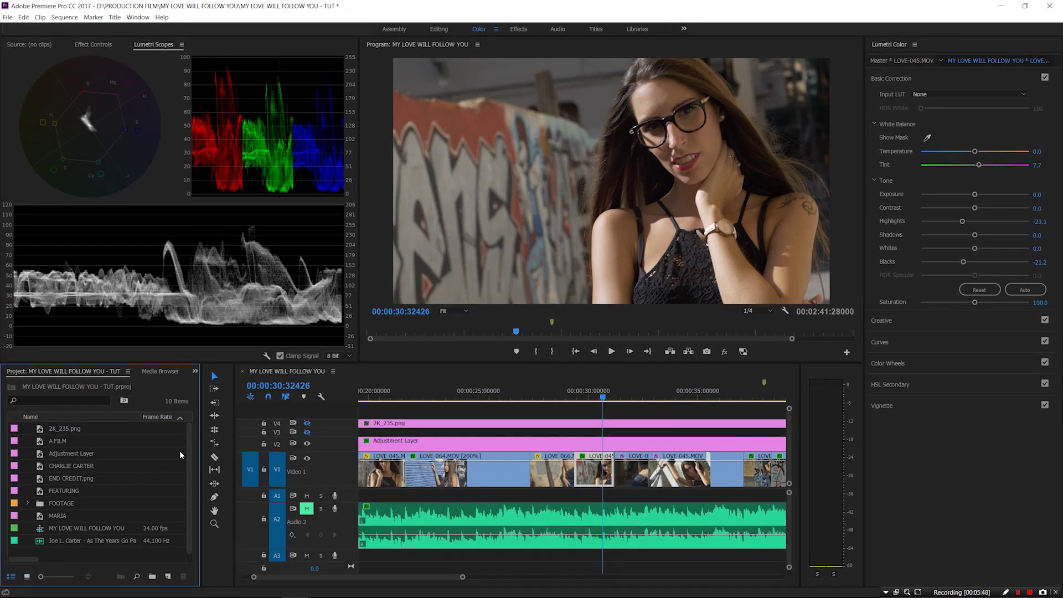
- Import the exported still from the desktop into the project and open it in the Source monitor as a reference
click(1025, 5)
drag(229, 18, 248, 18)
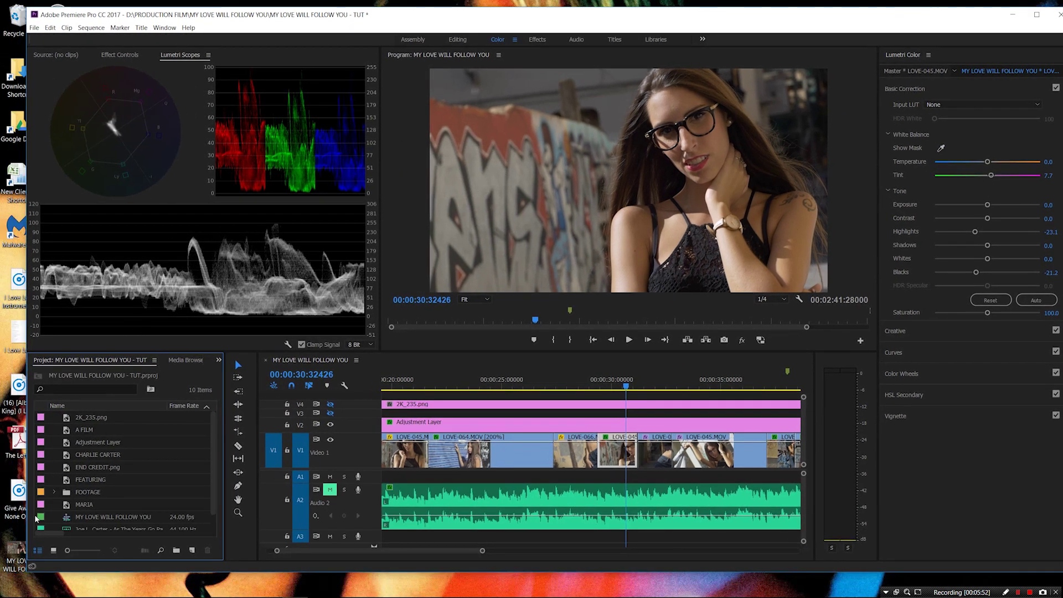
drag(19, 548, 98, 487)
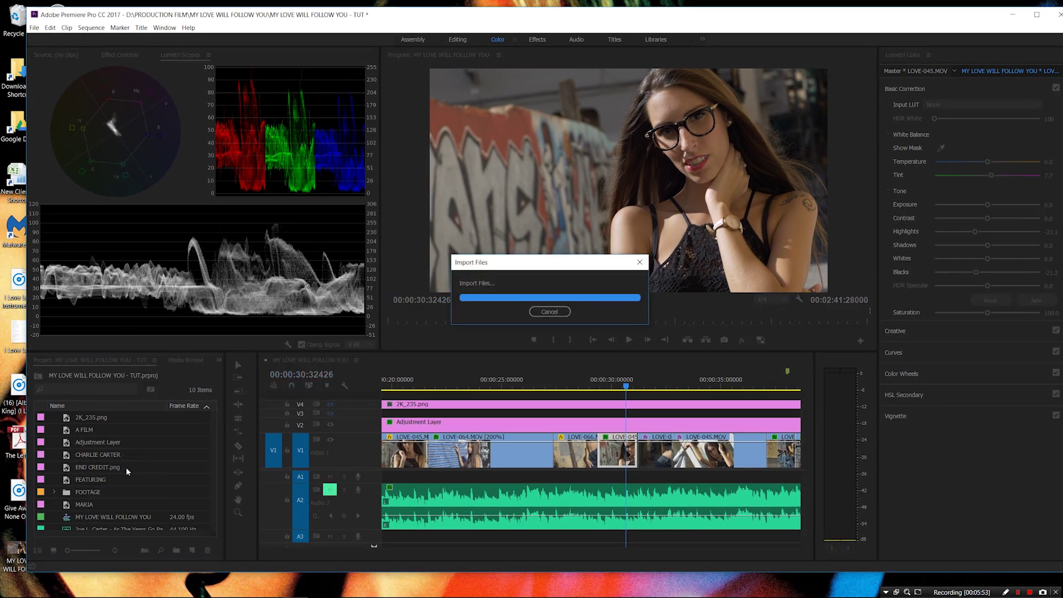
click(1037, 15)
double_click(42, 529)
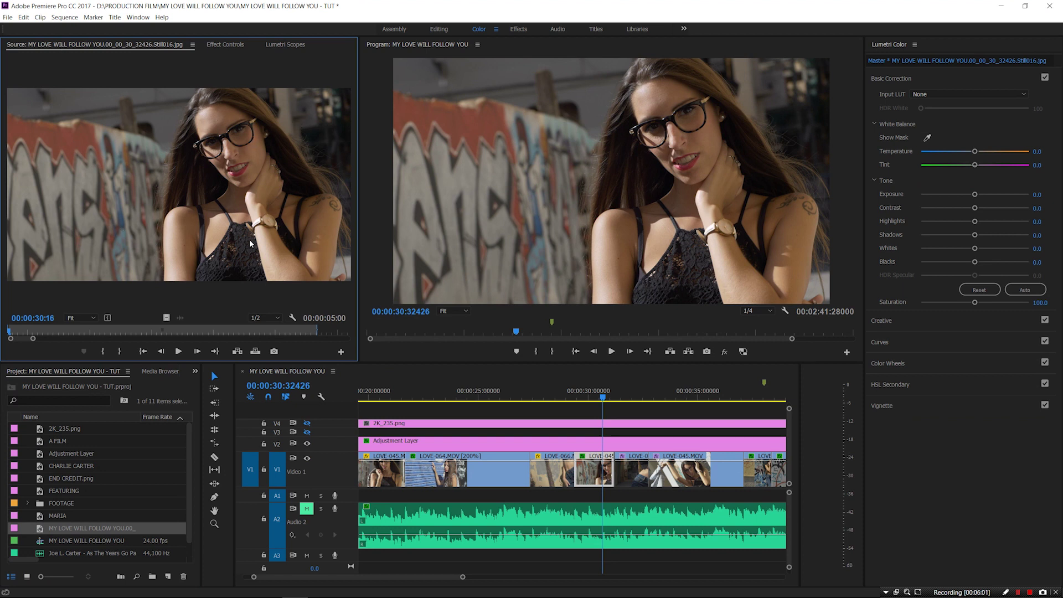
- Draw a free-draw opacity mask over the woman's forehead on the LOVE-045.MOV clip at 00:00:33:30296, using the Editing workspace
click(683, 397)
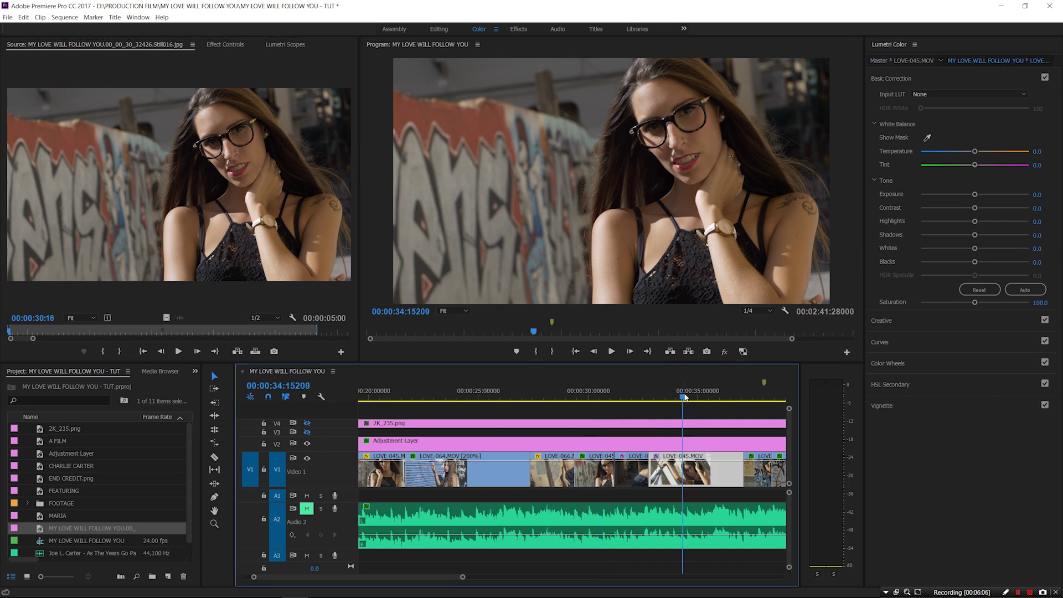
drag(684, 397, 669, 400)
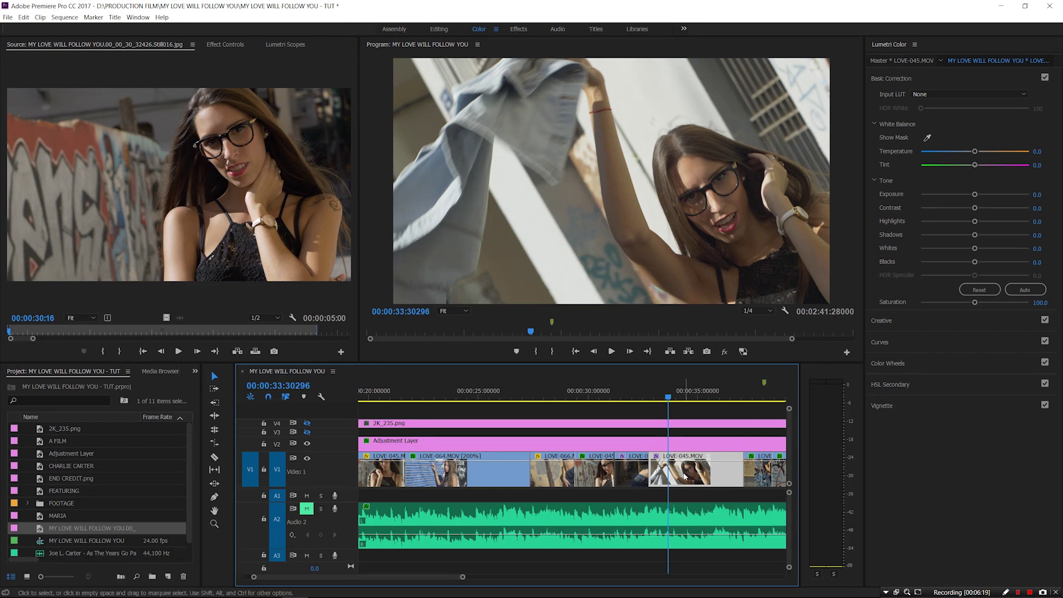
click(228, 45)
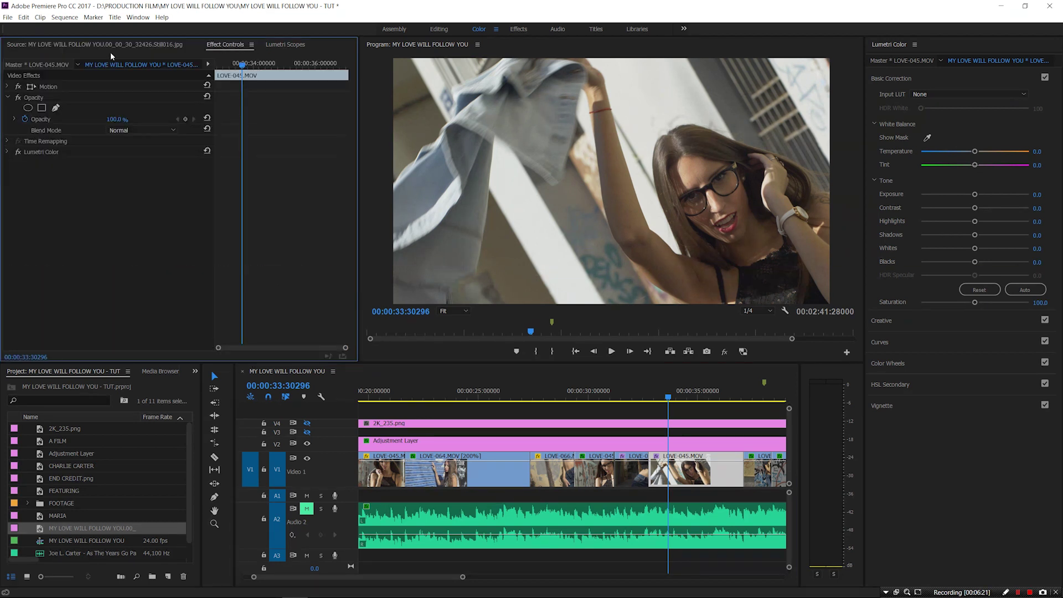
click(439, 31)
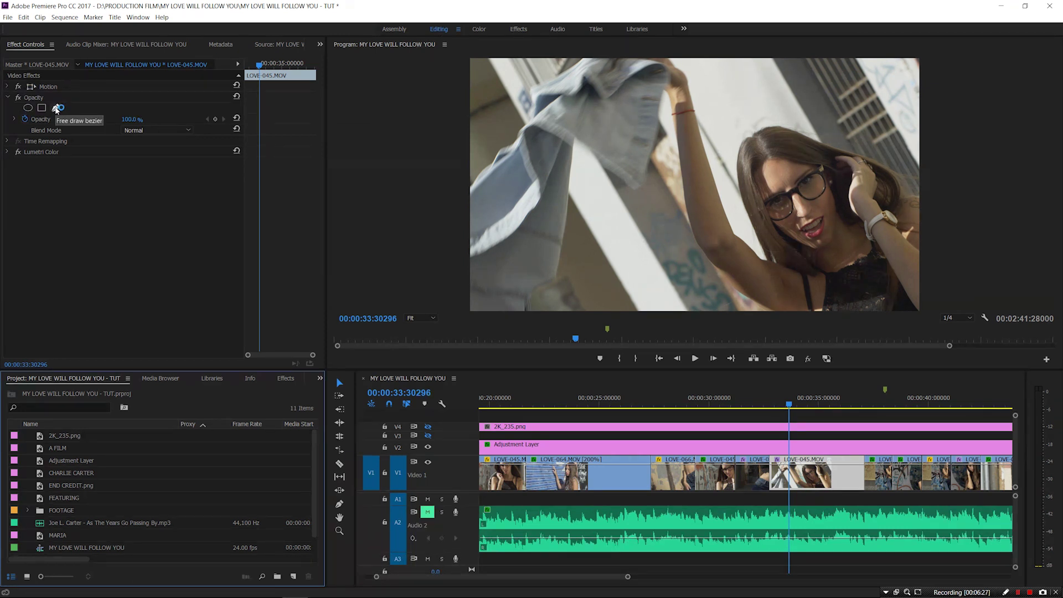
click(55, 108)
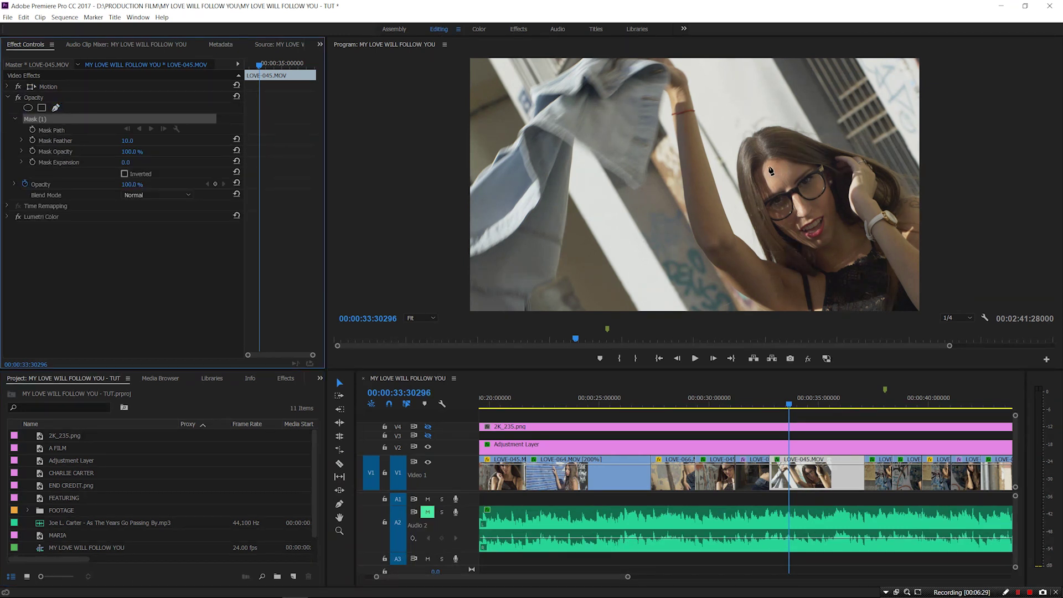
click(769, 167)
click(799, 172)
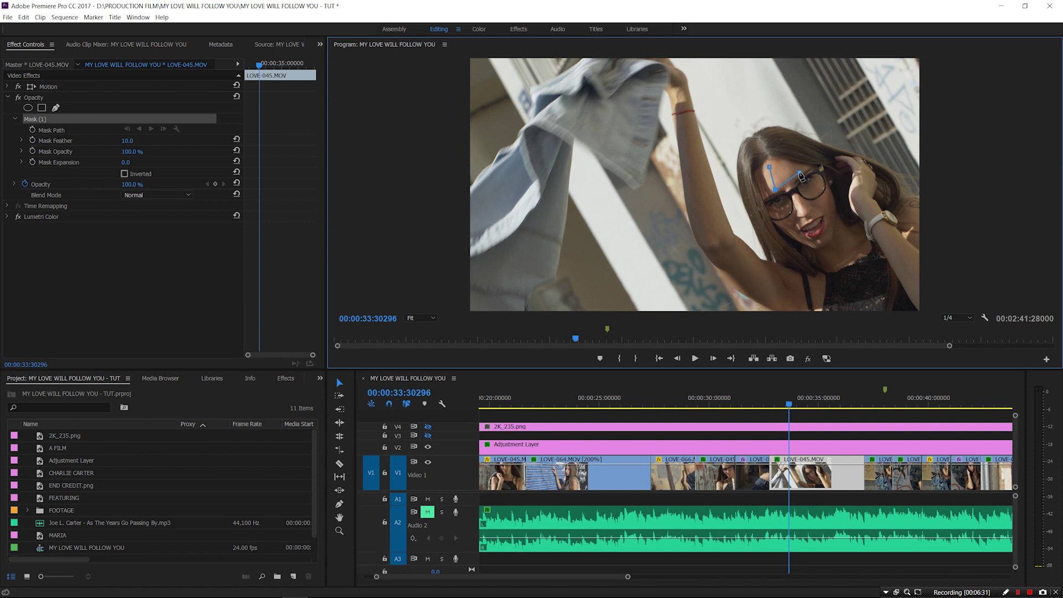
click(788, 165)
click(770, 168)
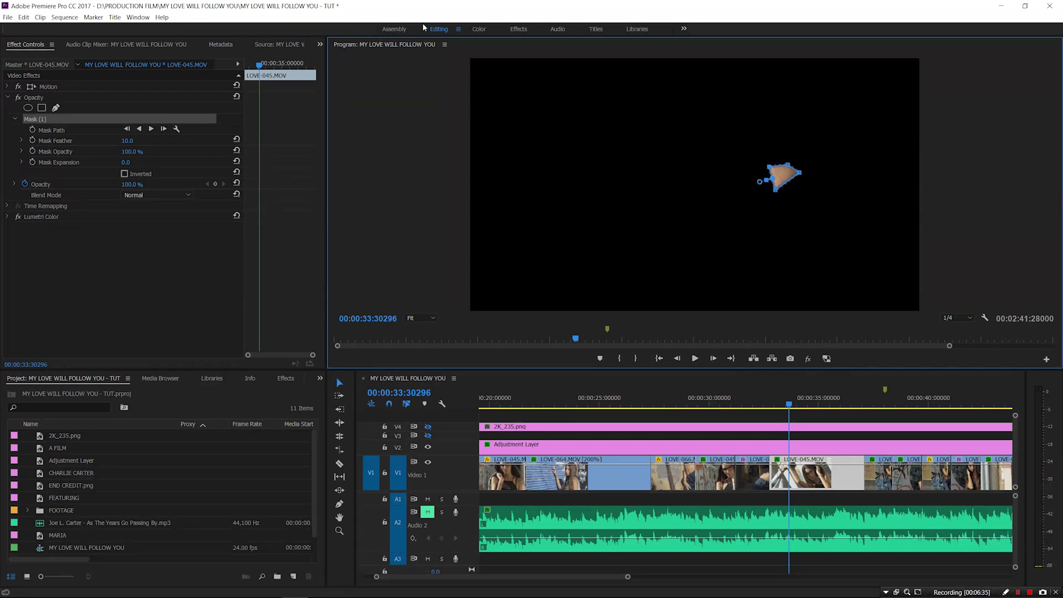
- In the Color workspace, reduce the Lumetri scopes to the YUV vectorscope and set the LOVE-045.MOV clip's Tint to 7.7
click(479, 29)
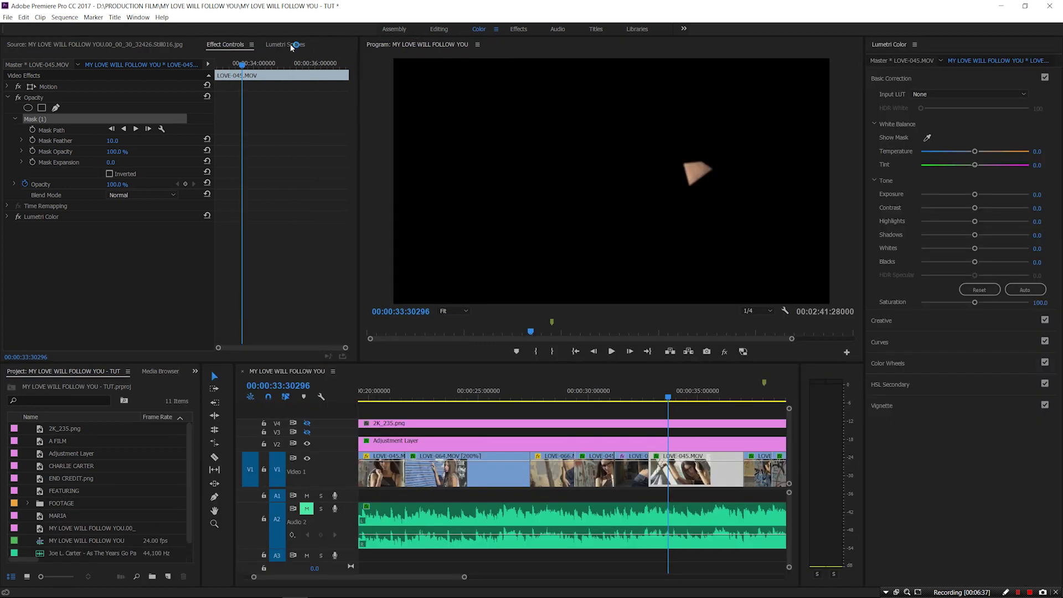
click(285, 44)
right_click(179, 128)
click(216, 169)
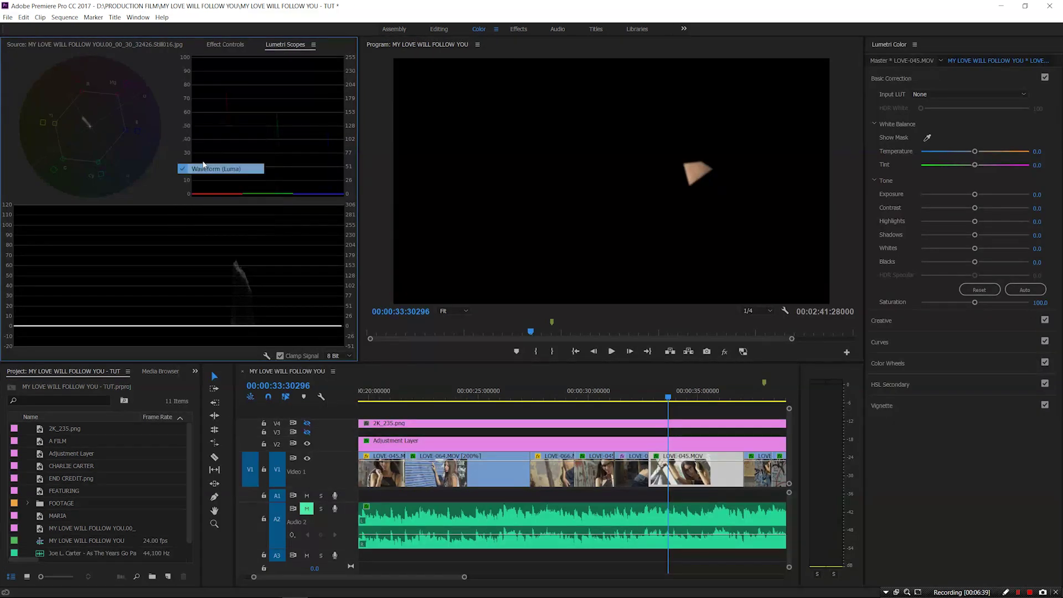
right_click(162, 107)
click(191, 141)
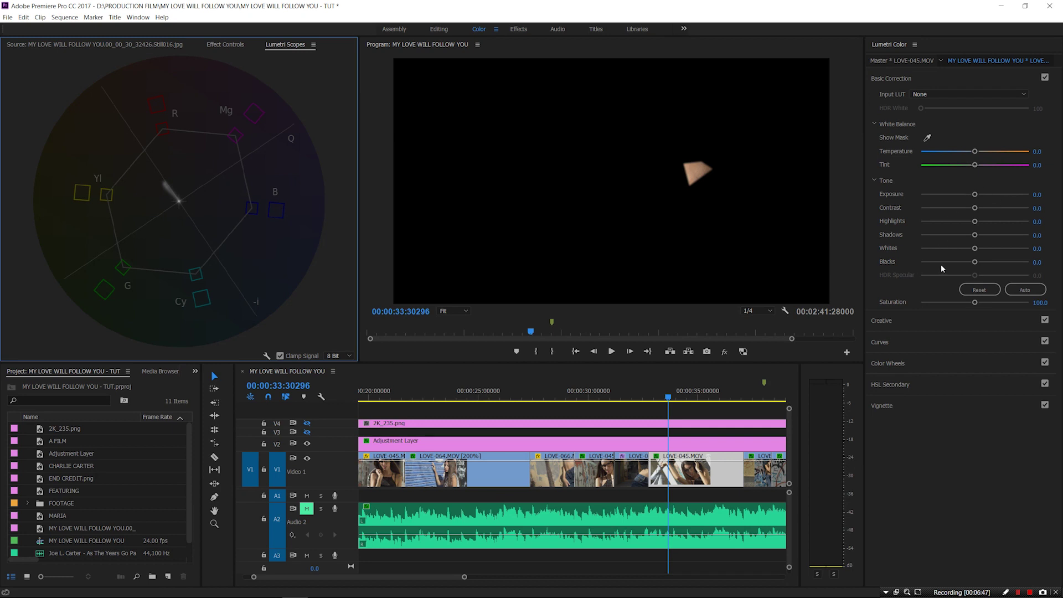
drag(974, 165, 979, 166)
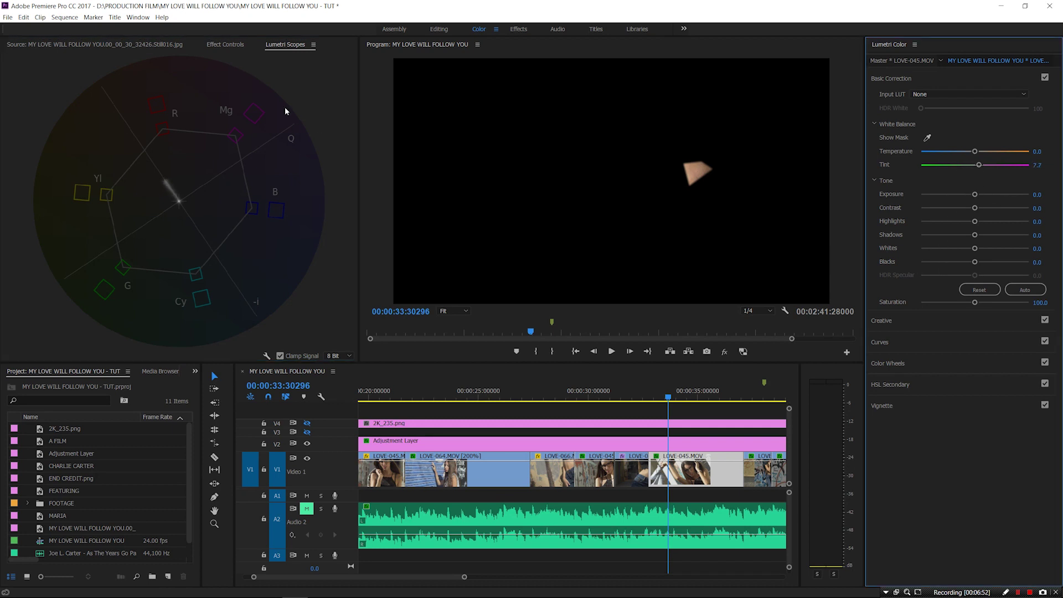
- Delete the opacity mask from the LOVE-045.MOV clip and add Parade (RGB) and Waveform (Luma) to the scopes
click(215, 46)
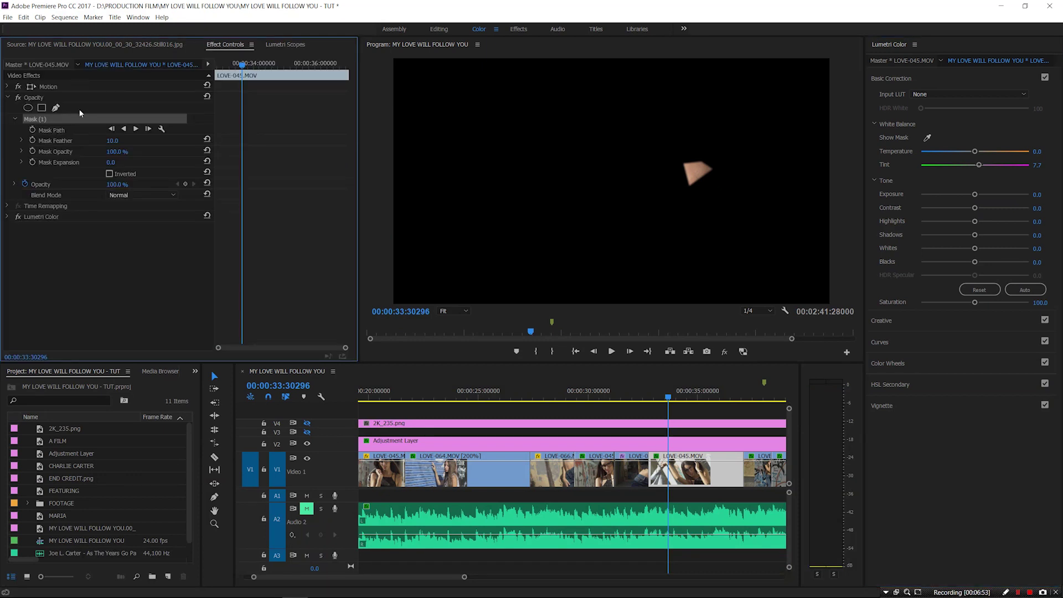
key(Delete)
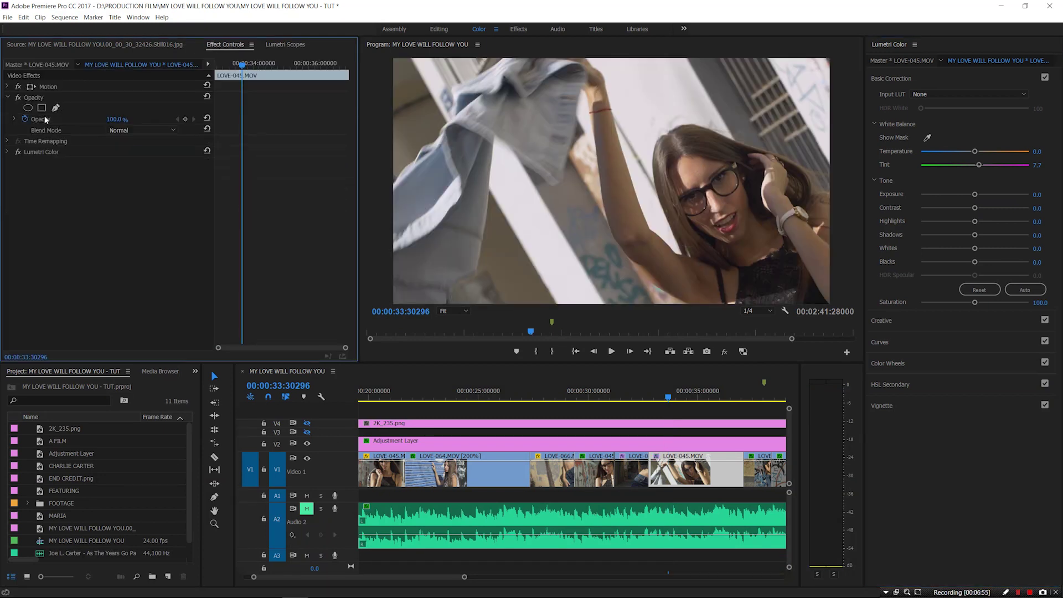
click(286, 44)
right_click(327, 81)
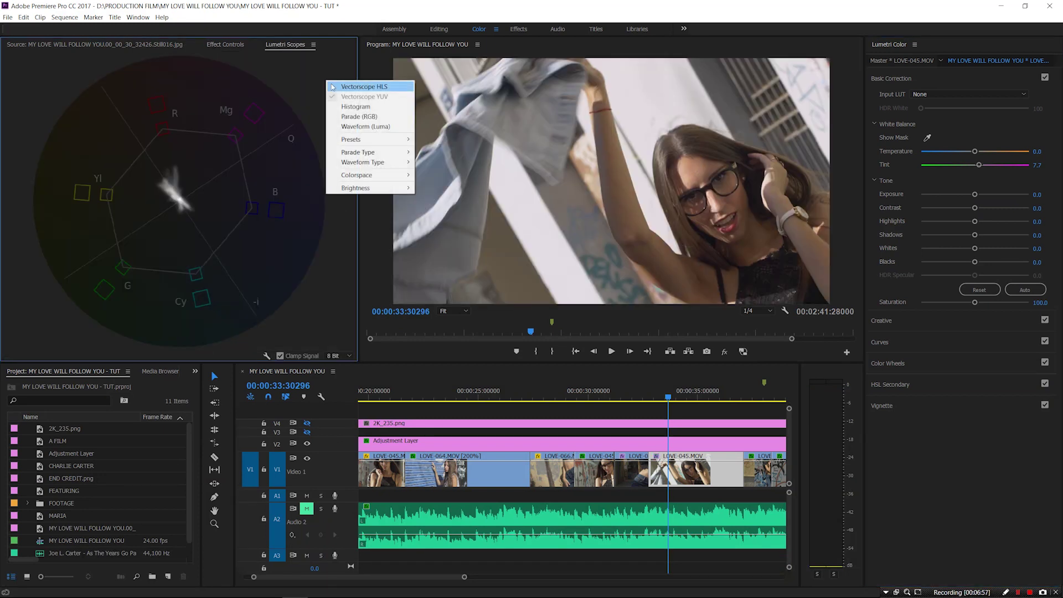
click(357, 110)
right_click(171, 87)
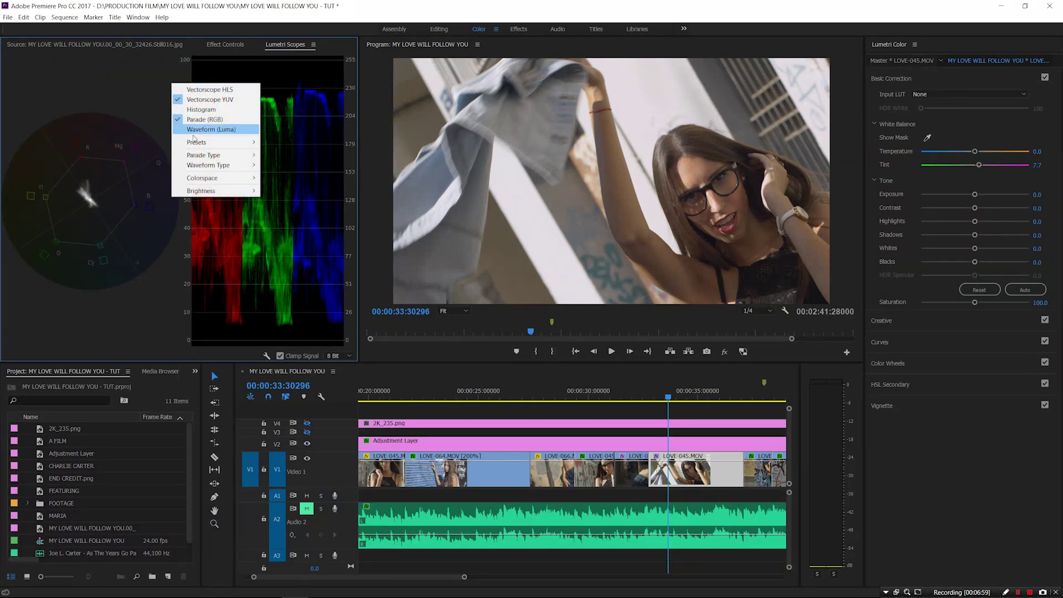
click(200, 131)
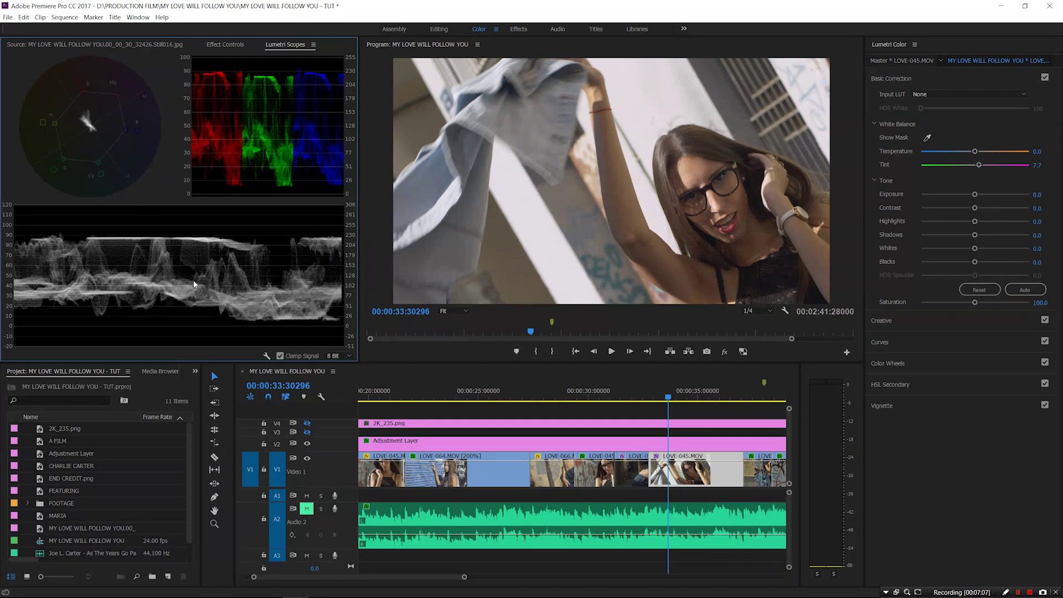
- Compare the LOVE-045.MOV shot with the earlier graded shot near 00:00:30 and with the reference still
click(718, 478)
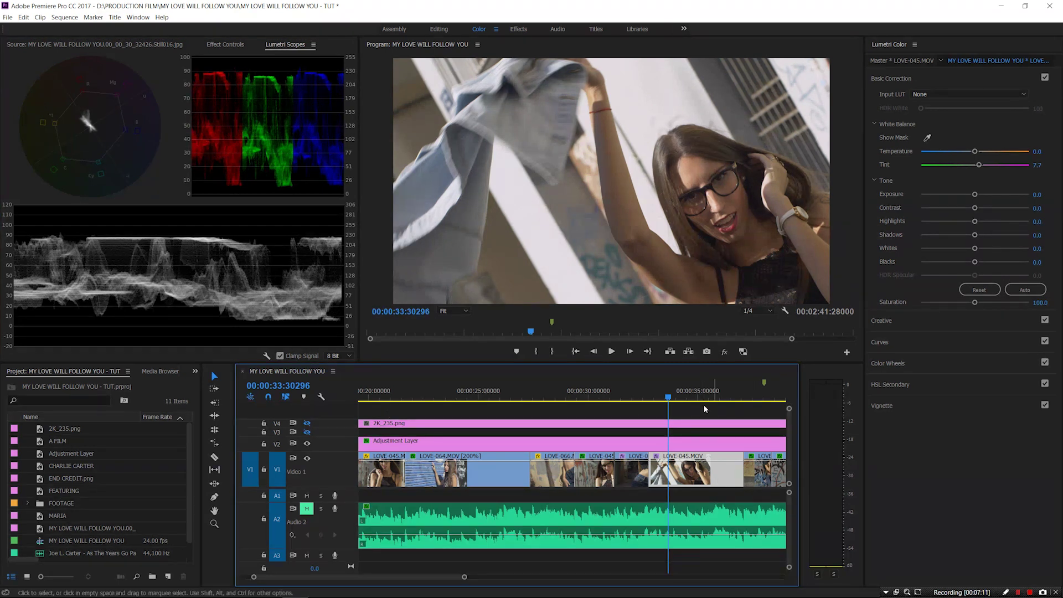
click(606, 398)
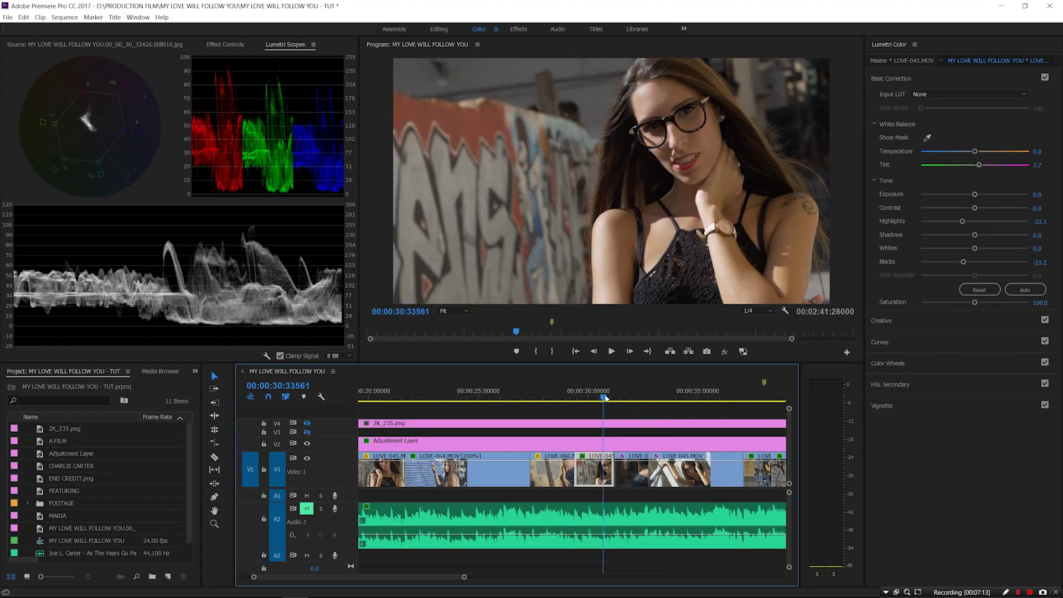
click(672, 398)
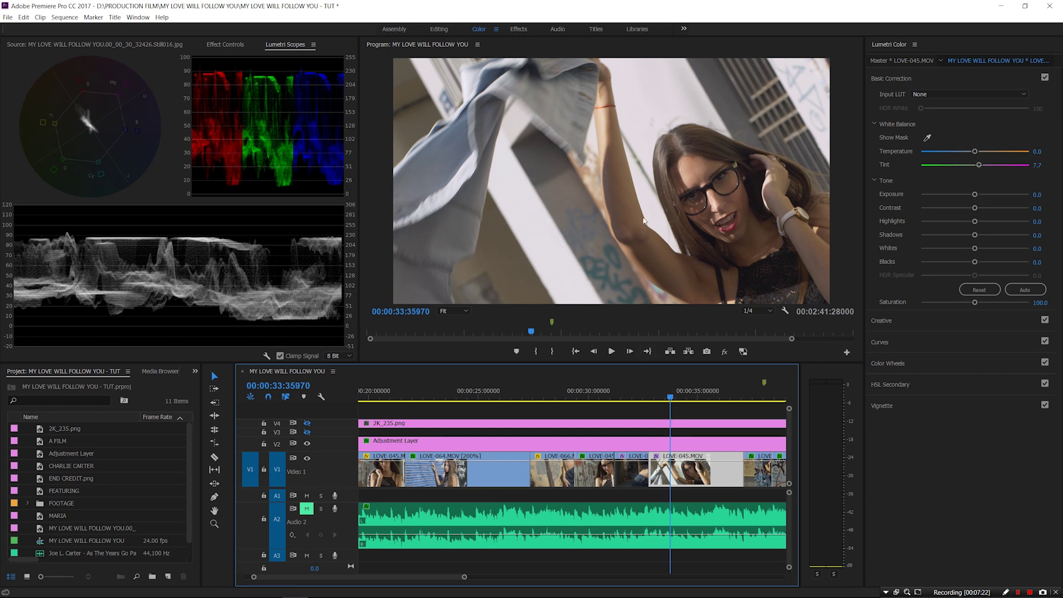
click(81, 43)
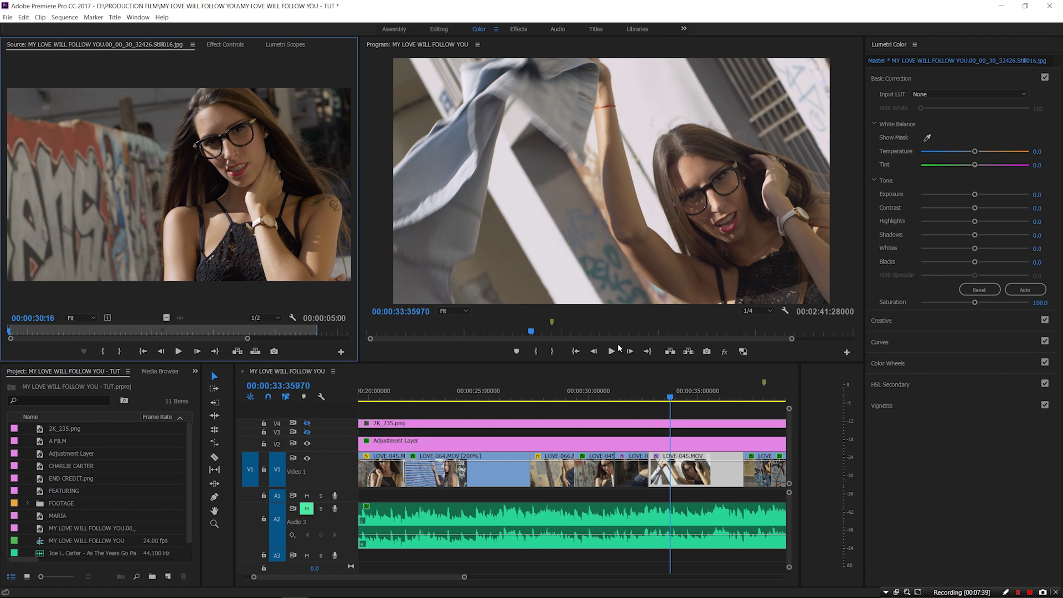
- Set Blacks to -21.2 on the LOVE-045.MOV clip using the scopes, and check it against the reference still
click(703, 473)
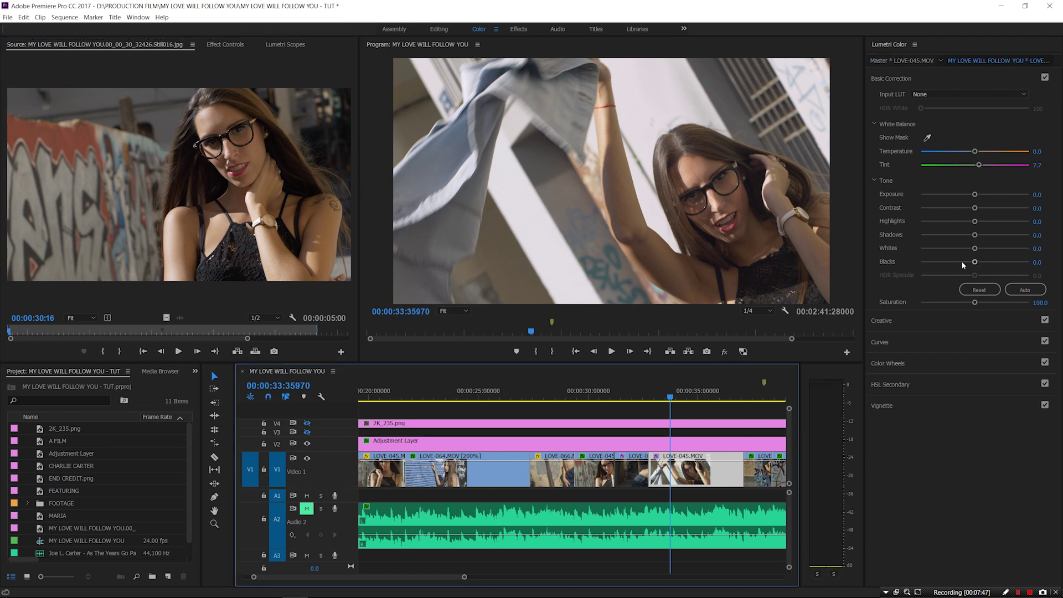
click(280, 48)
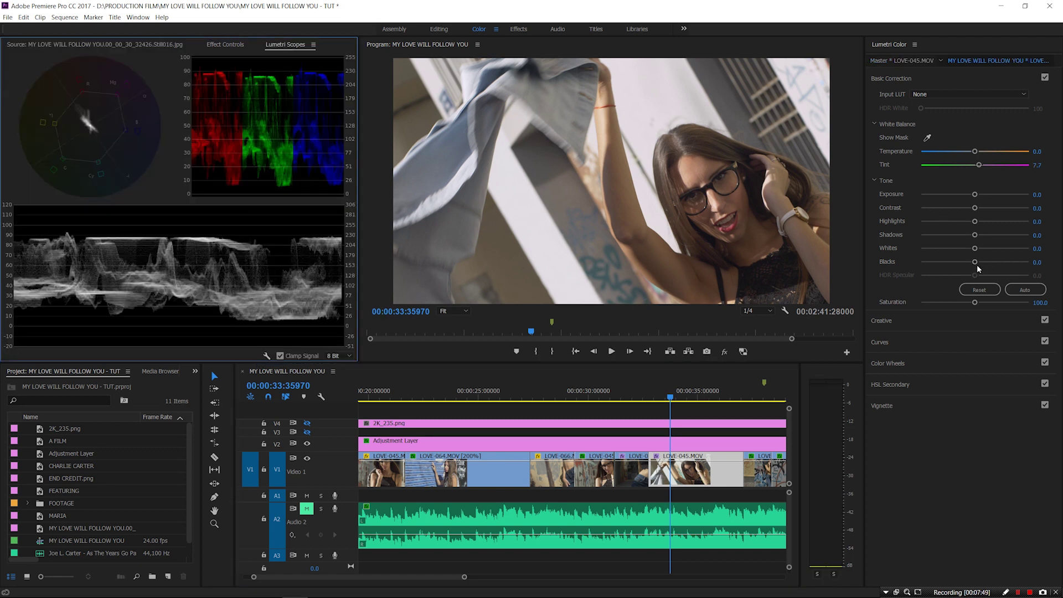
drag(978, 265, 964, 263)
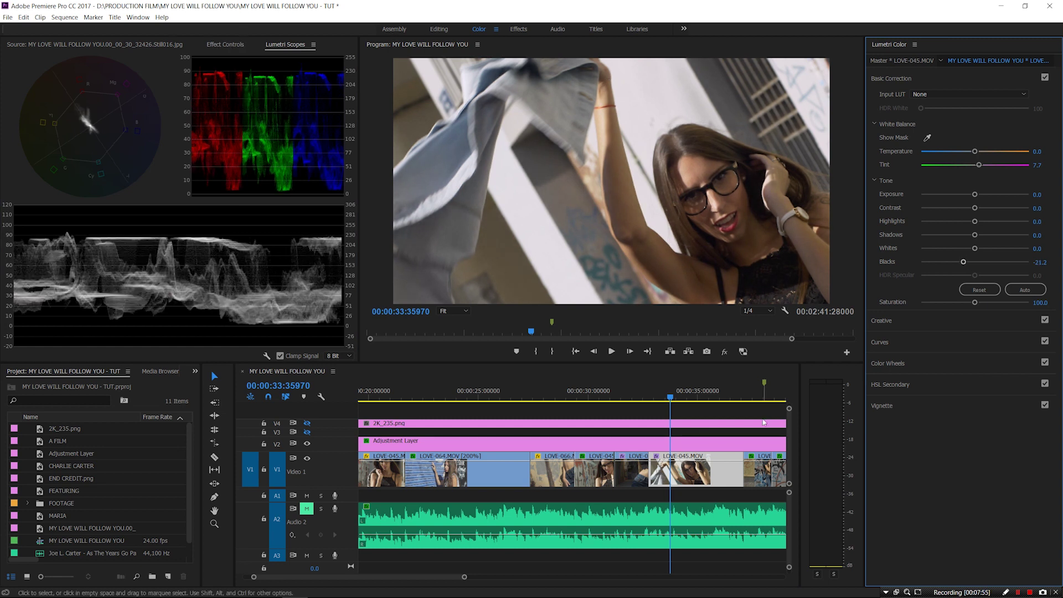
click(65, 45)
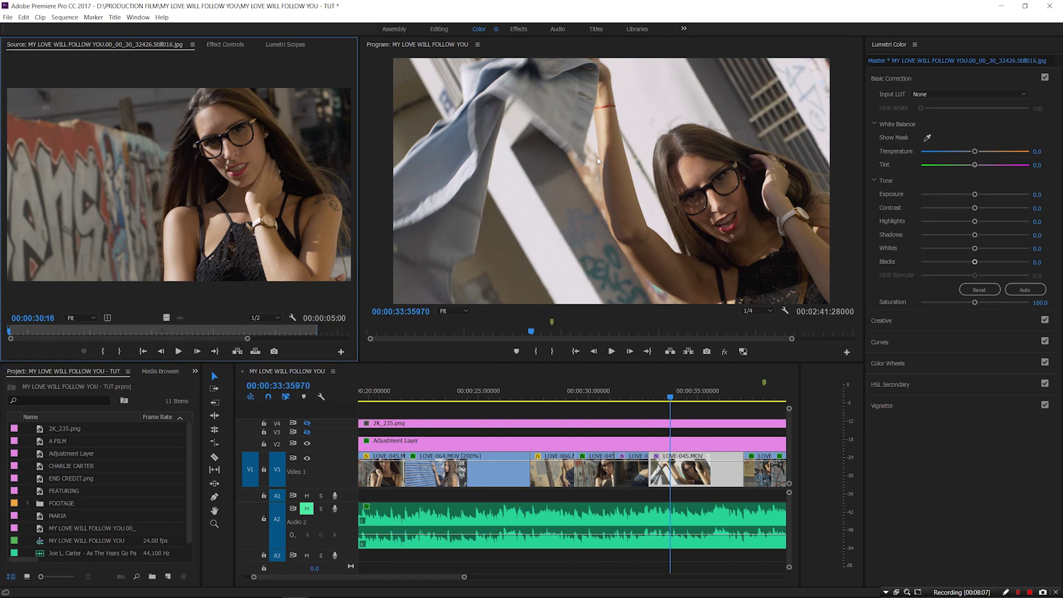
- Select the adjustment layer on V2, show its effect controls, and move the playhead to the close-up at 00:00:30:43969
click(464, 580)
drag(465, 579, 589, 579)
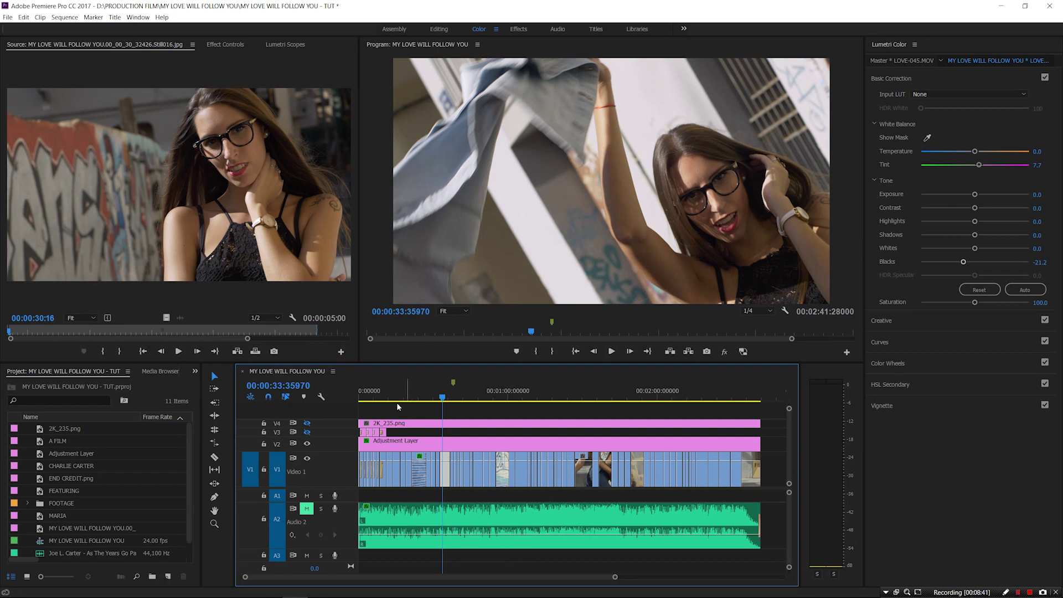
click(391, 445)
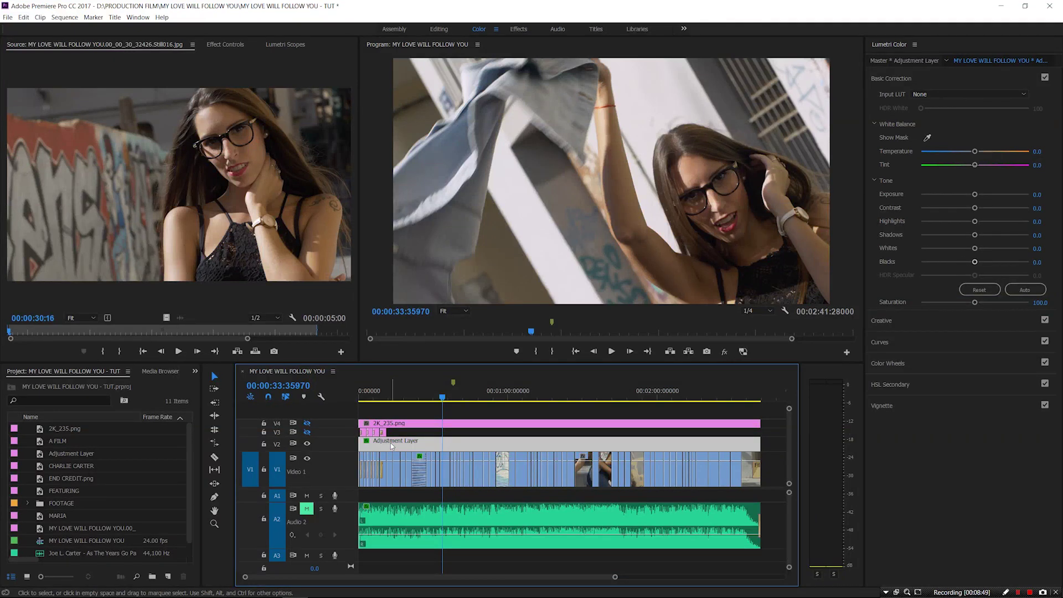
click(231, 44)
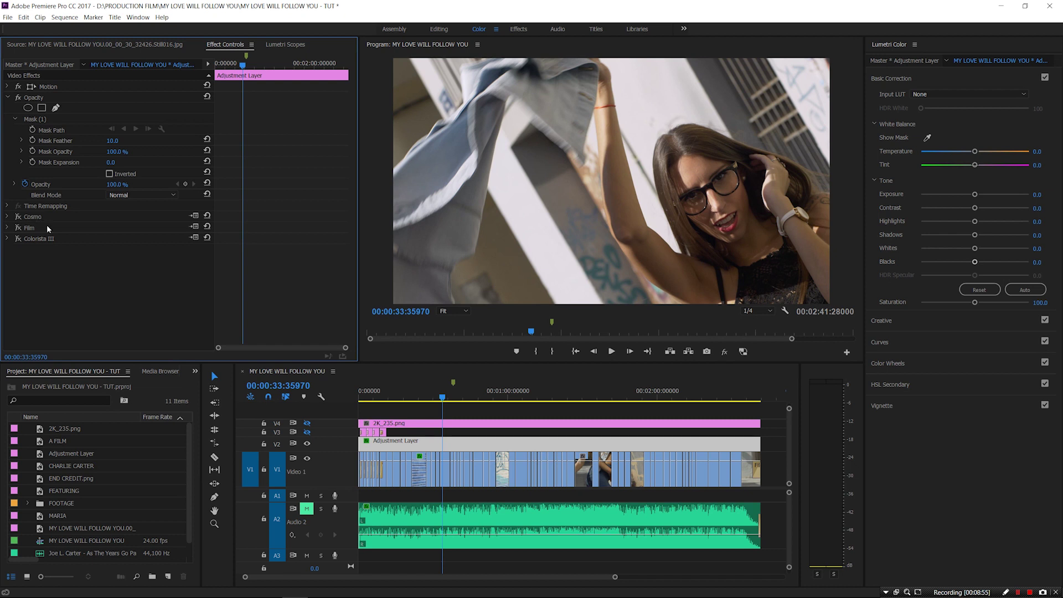
drag(617, 578, 524, 592)
click(464, 398)
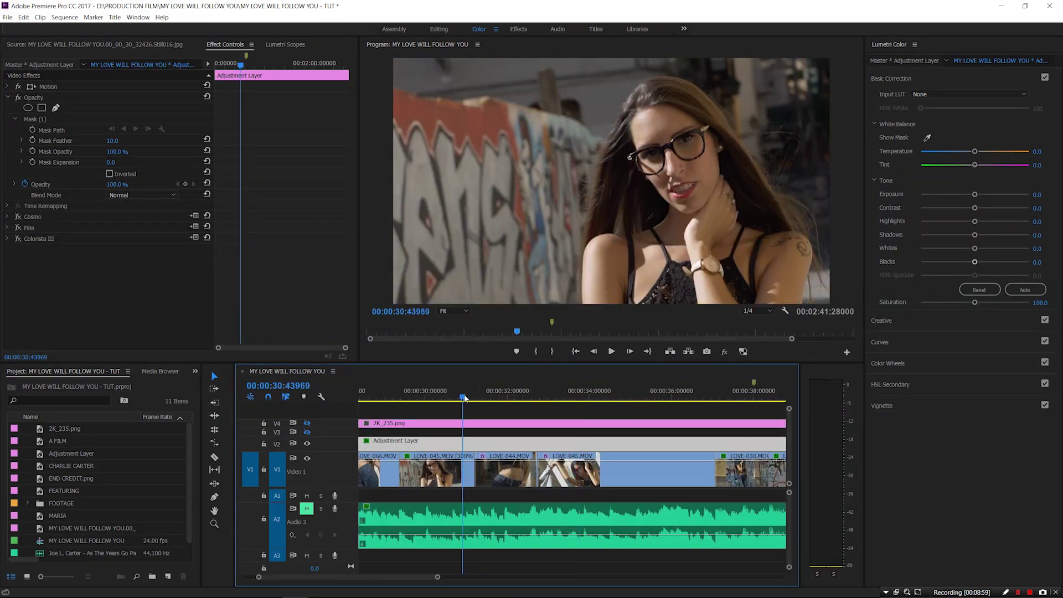
drag(437, 577, 560, 578)
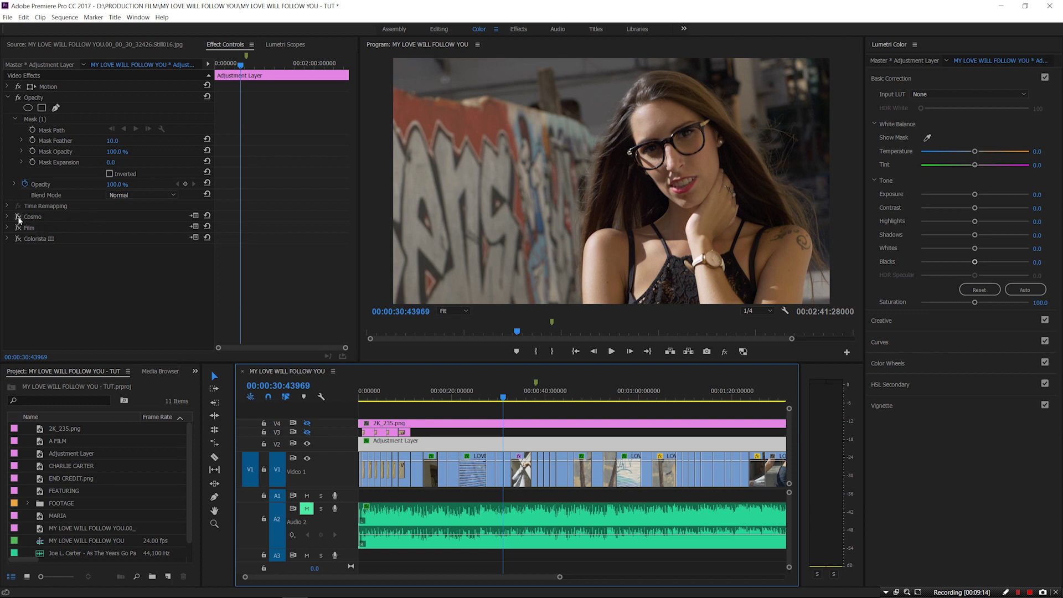
- Enable the adjustment layer's Cosmo effect and review the Film effect's footage, stock and grading settings
click(18, 218)
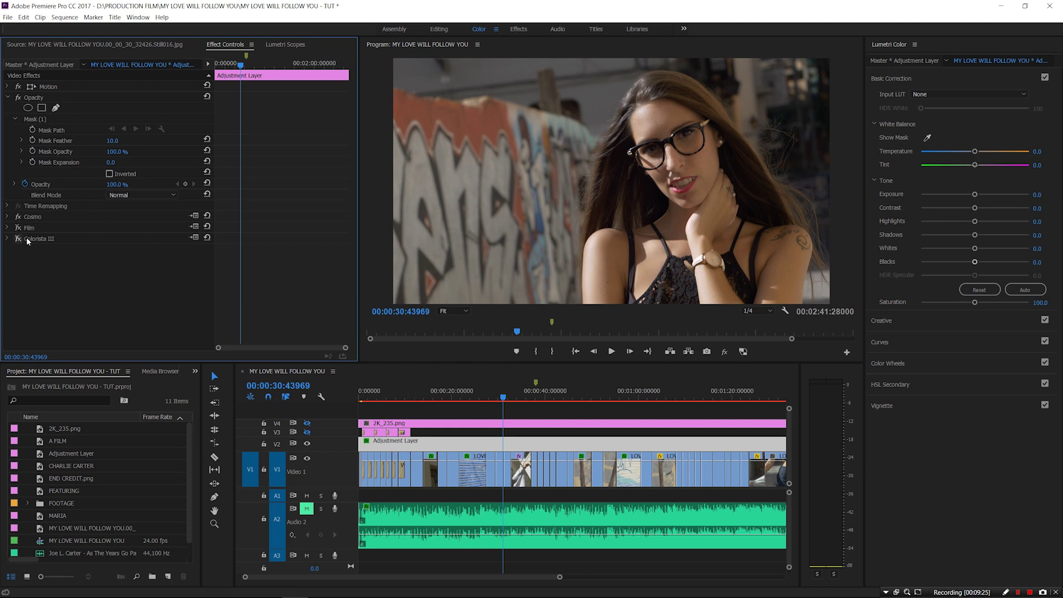
click(7, 227)
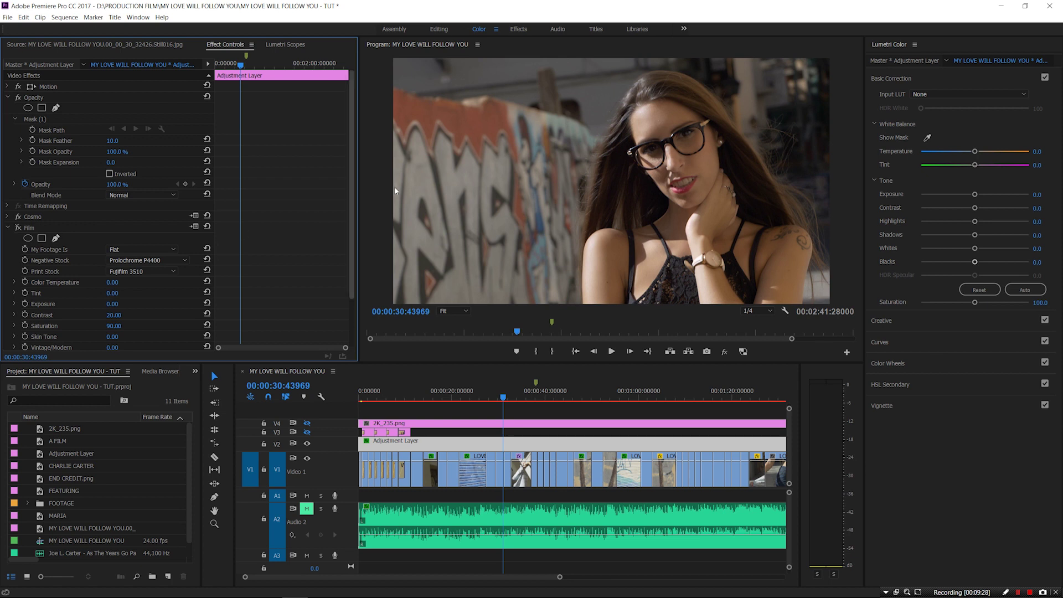
drag(351, 213, 354, 264)
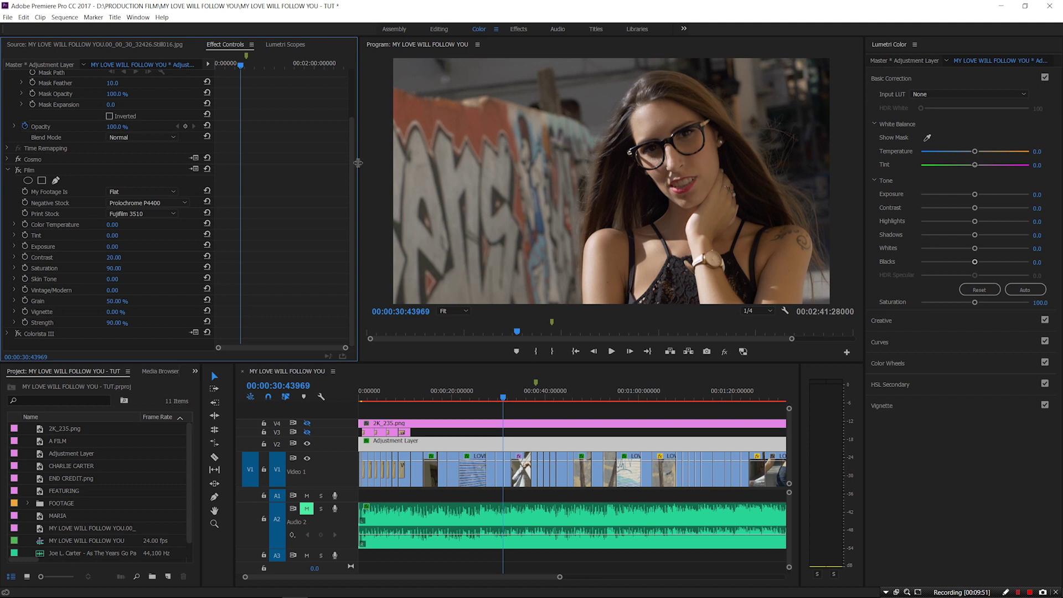
click(119, 193)
click(130, 214)
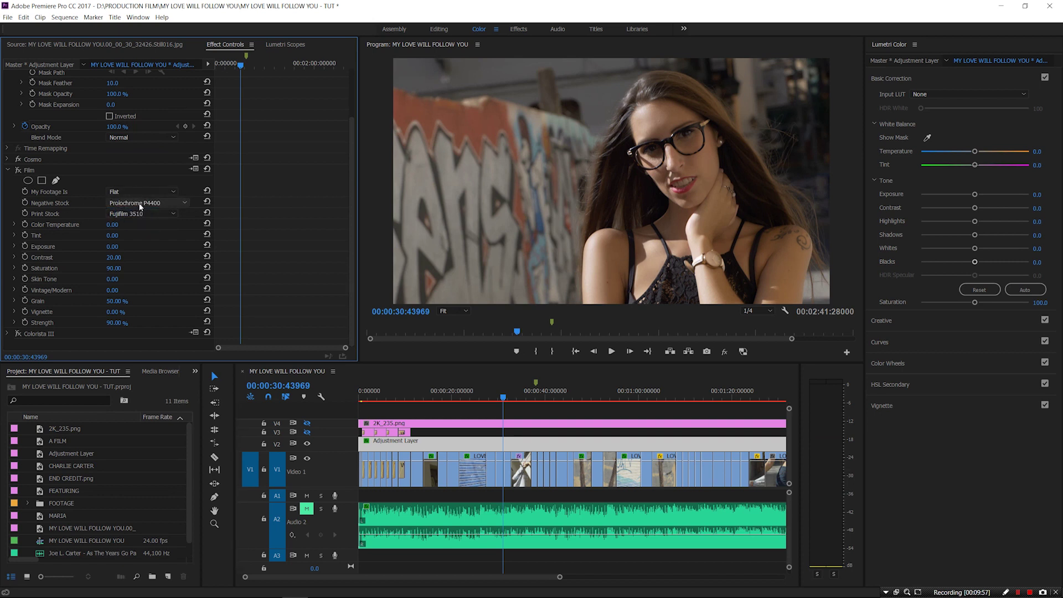
- Compare the picture with and without the adjustment layer's Film effect, leave the effect enabled and collapse its settings
click(18, 171)
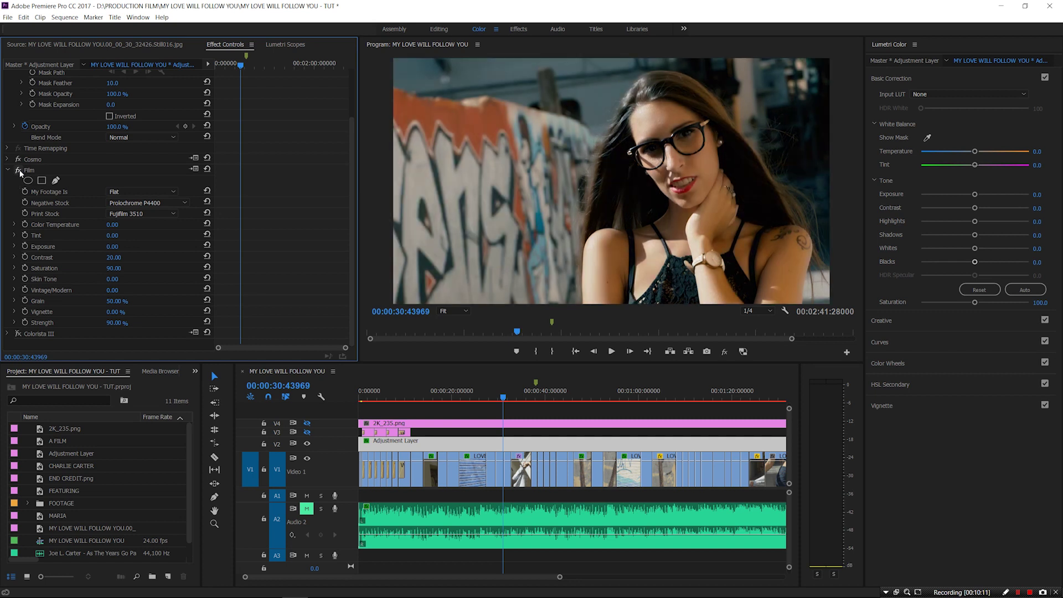
click(19, 171)
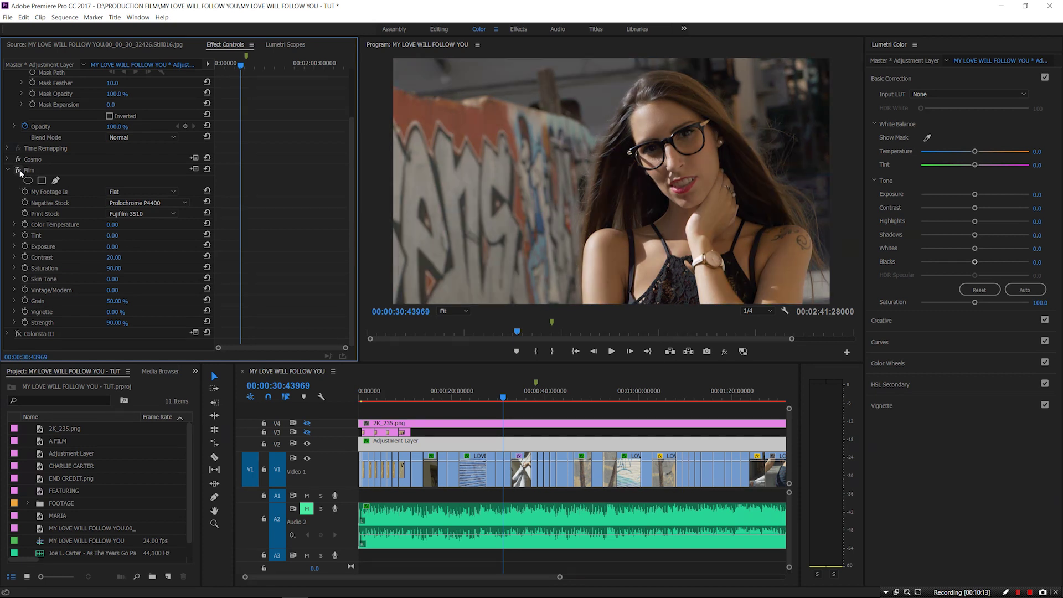
click(19, 171)
click(18, 171)
click(18, 171)
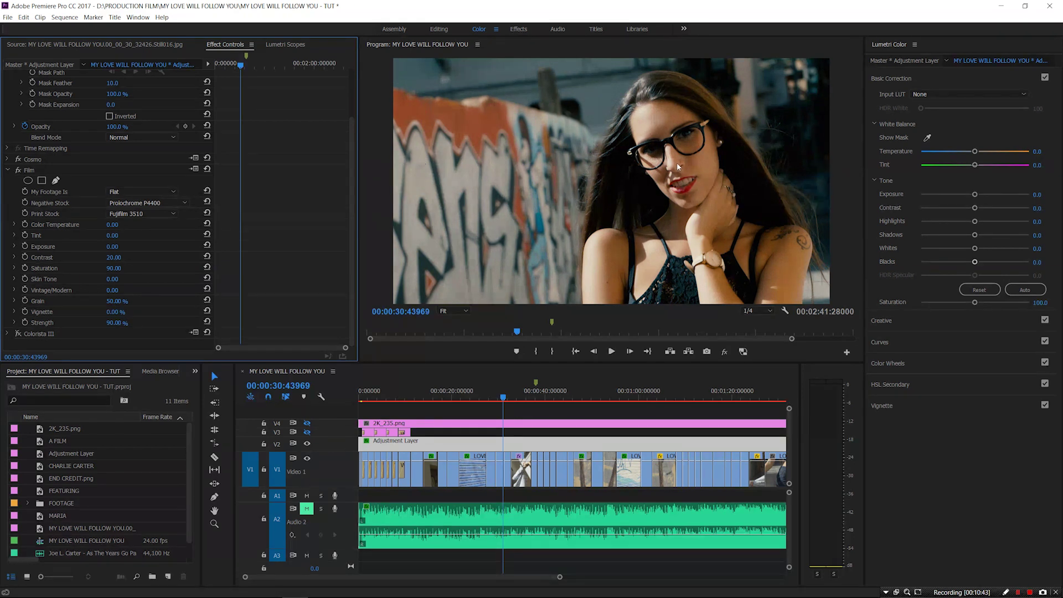
click(7, 171)
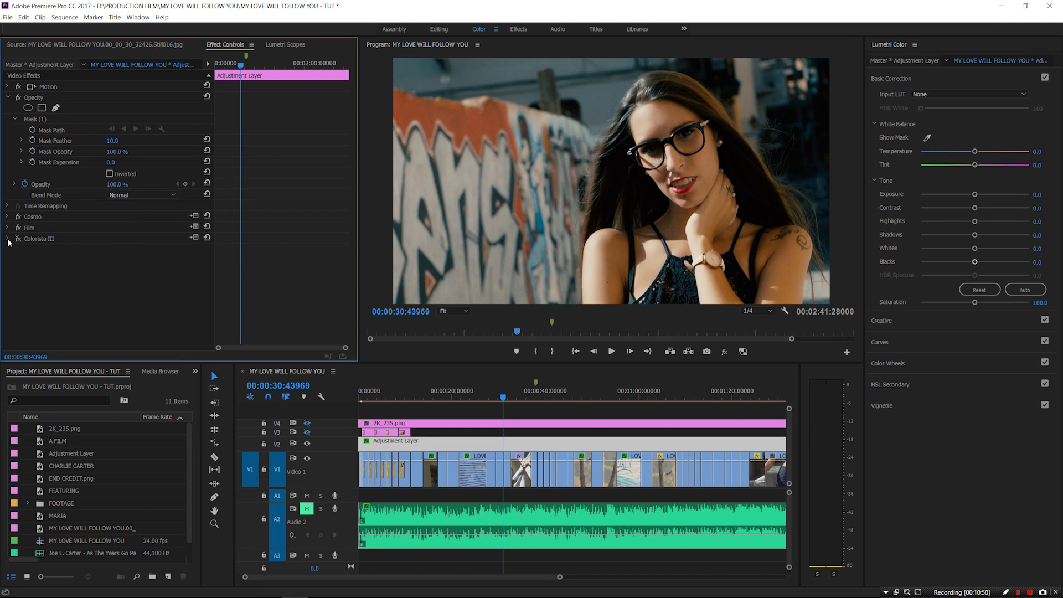
- Examine the Lumetri Creative controls and the adjustment layer's Colorista III colour wheels and Pop setting
click(906, 322)
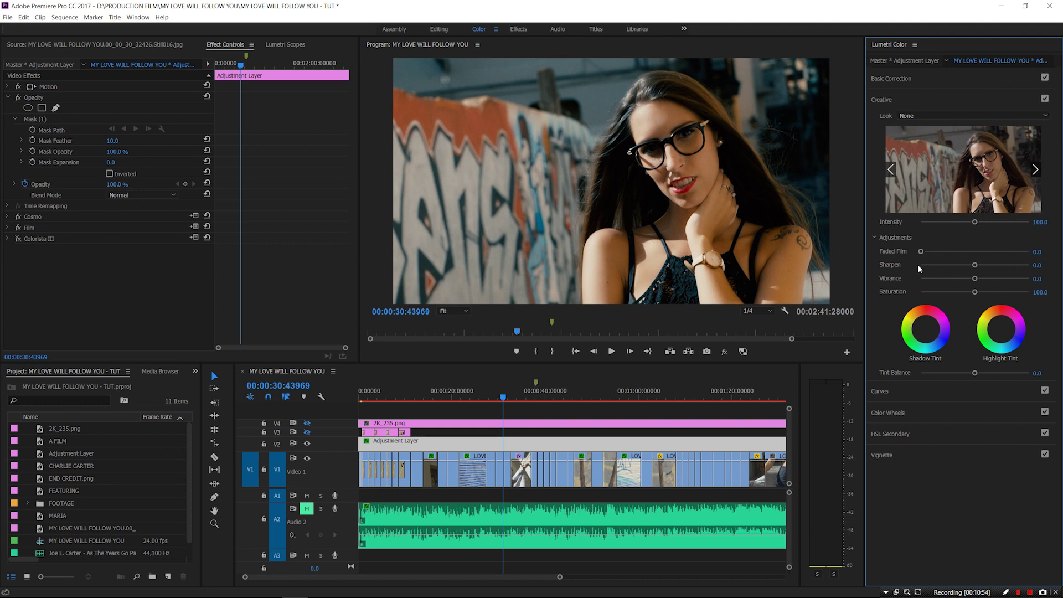
click(7, 239)
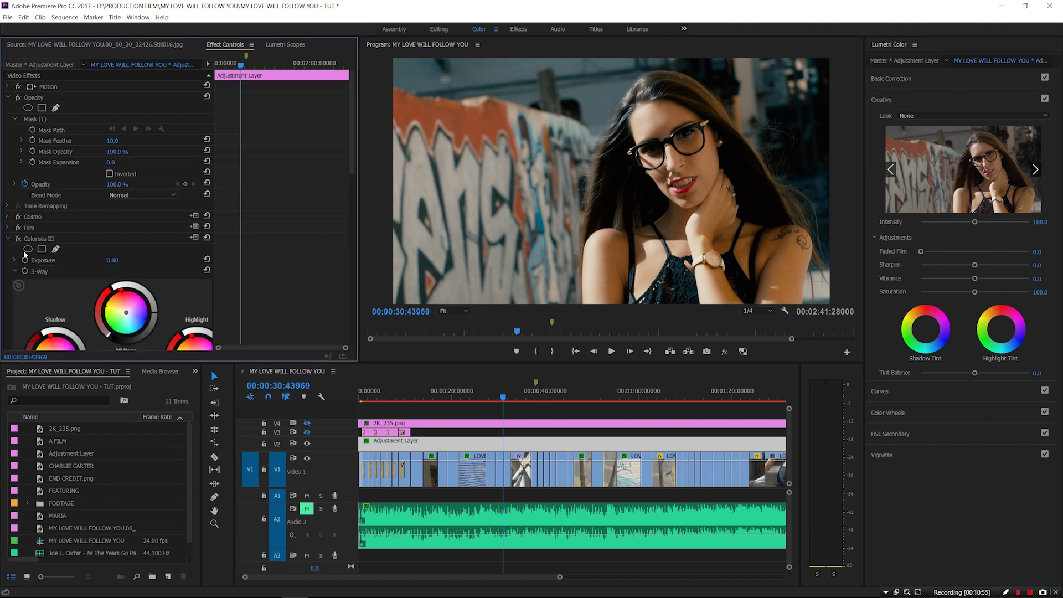
scroll(140, 261, down, 4)
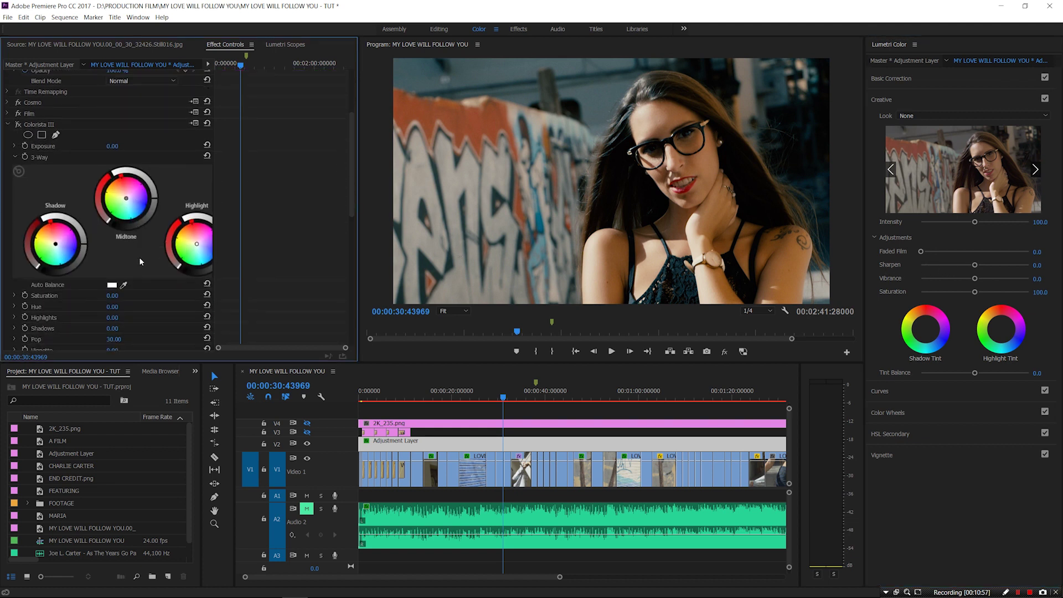
scroll(139, 257, down, 2)
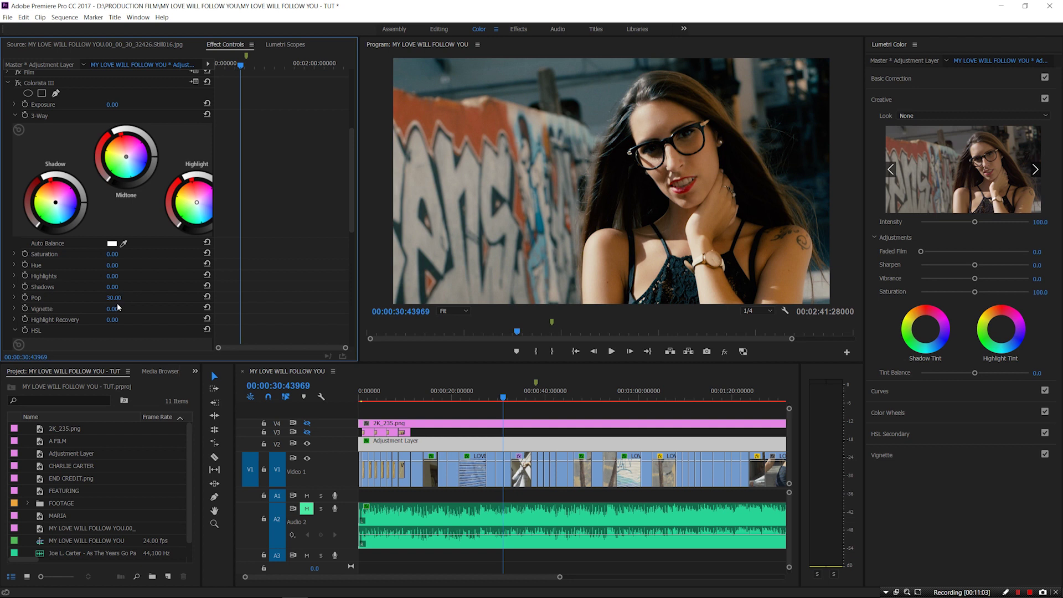
click(8, 83)
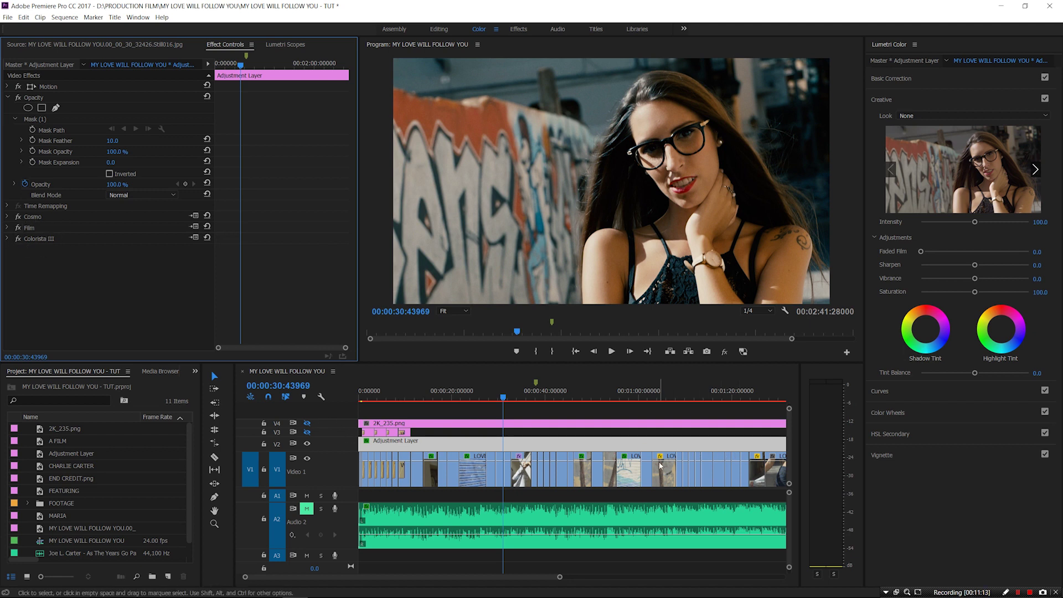
- Play the graded sequence from its beginning, restart it once, and stop playback after reviewing the opening shots
click(576, 352)
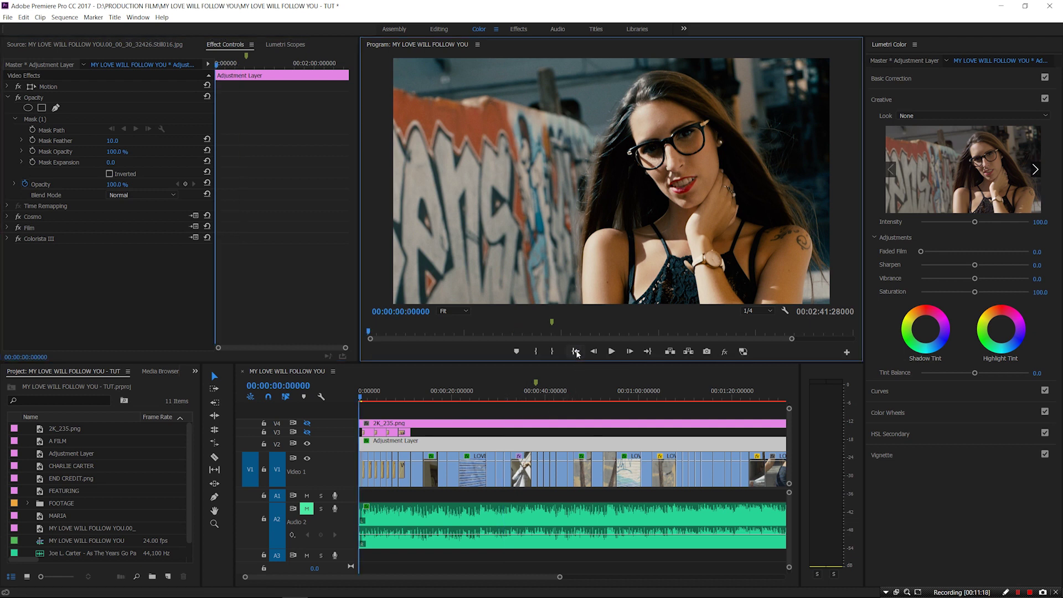
click(612, 353)
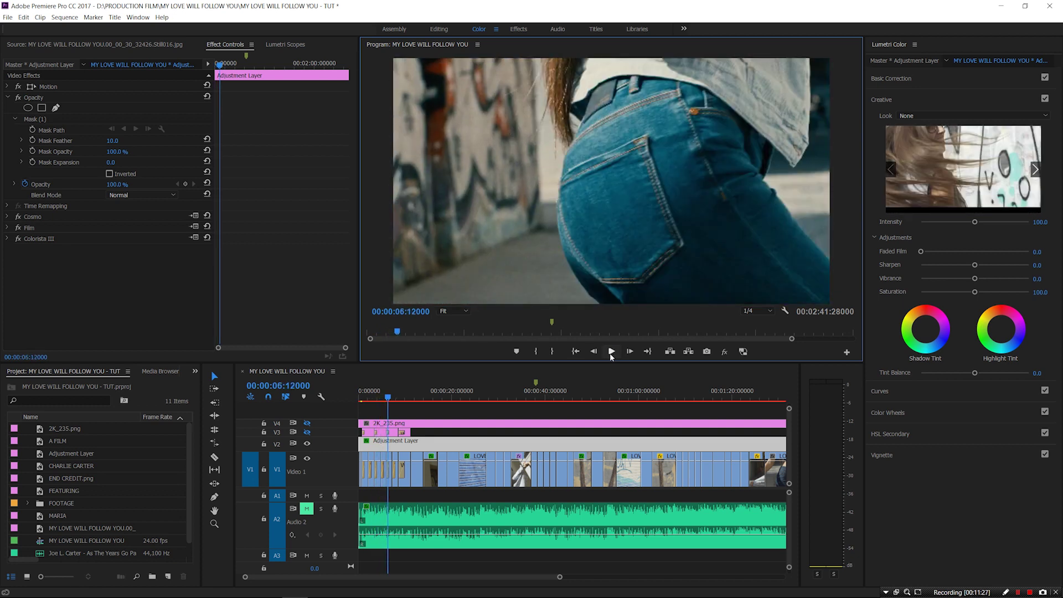
click(611, 352)
click(580, 351)
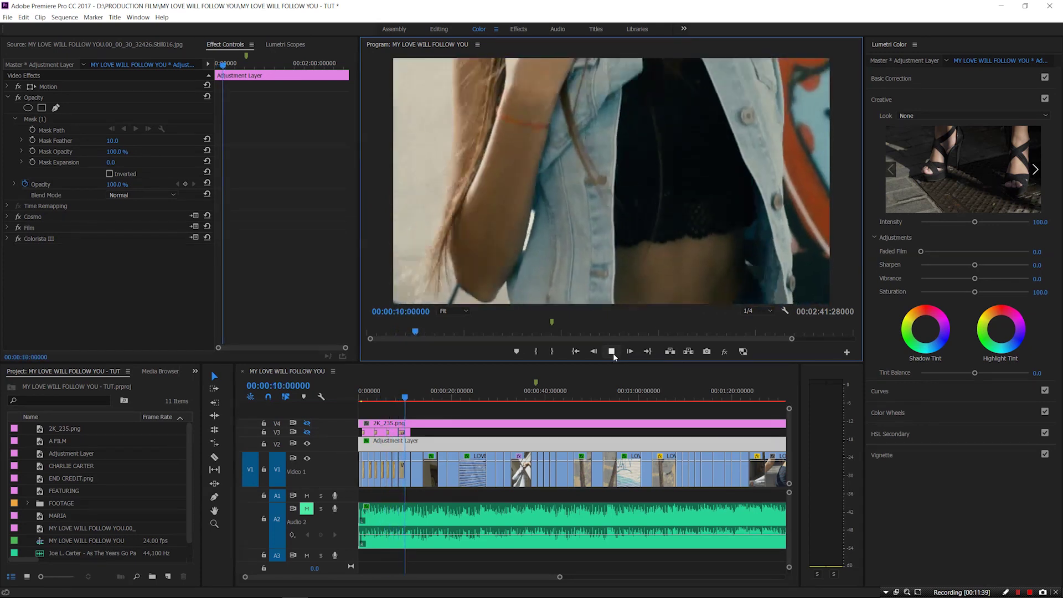
click(612, 352)
- Move the playhead to the close-up at 00:00:12:37856 and save the project
click(417, 397)
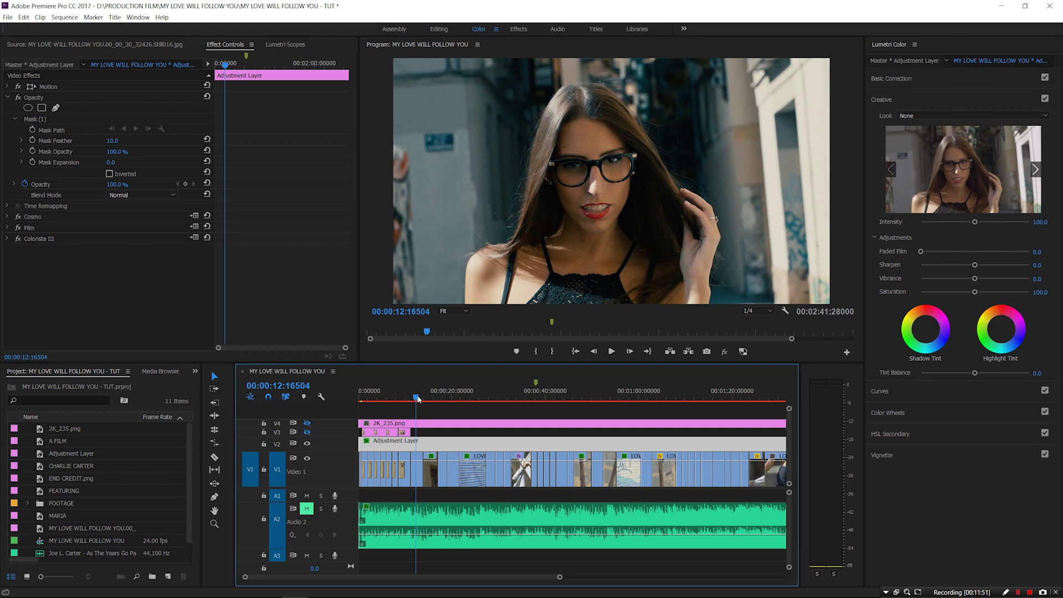
drag(418, 399, 421, 400)
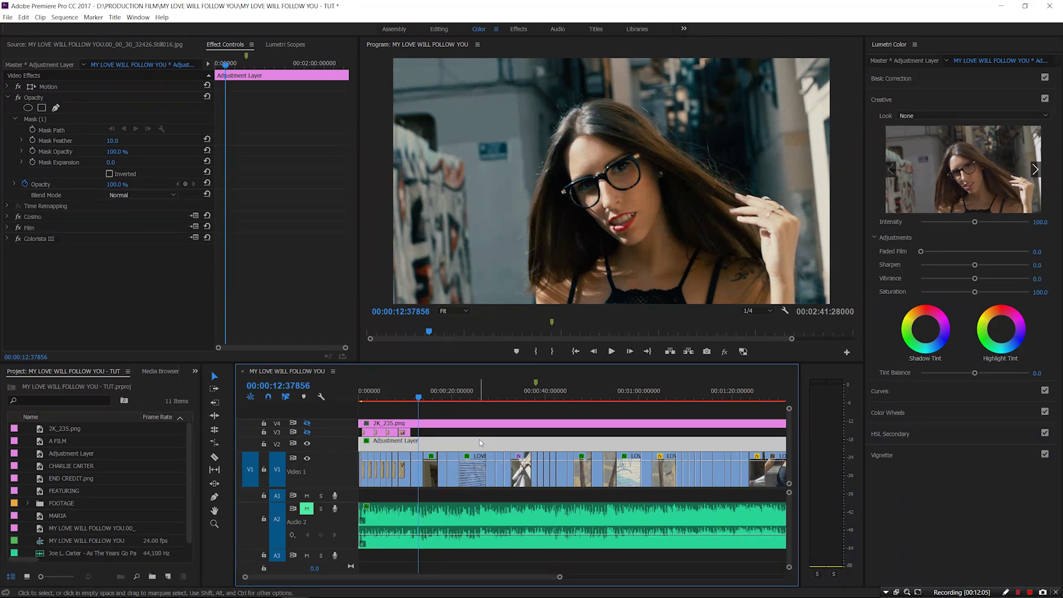
key(ctrl+s)
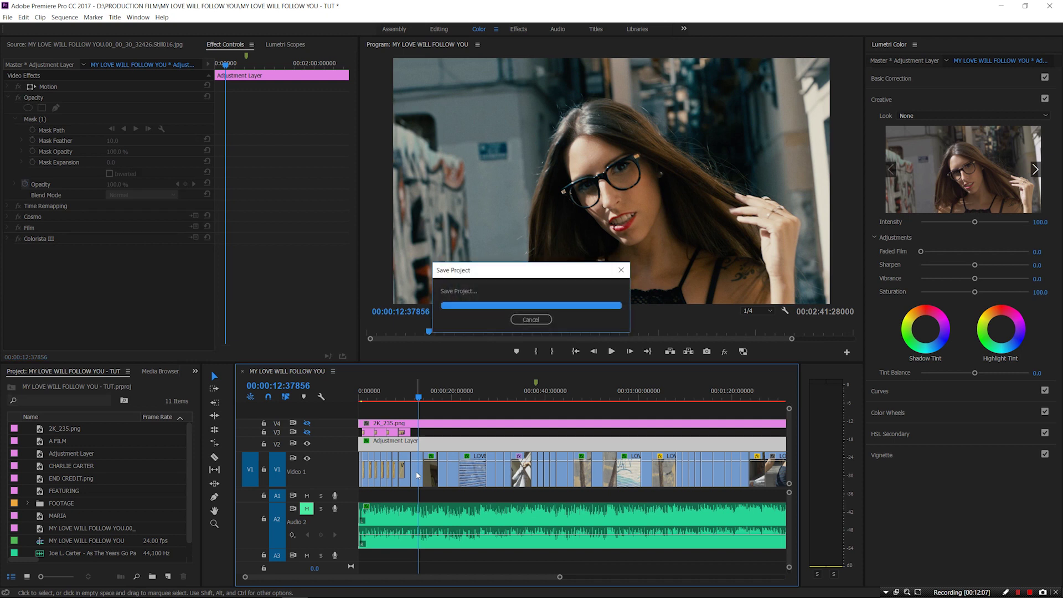
- Show the Lumetri Basic Correction settings of the LOVE-045.MOV clip on V1 and replay the sequence from its beginning
click(417, 475)
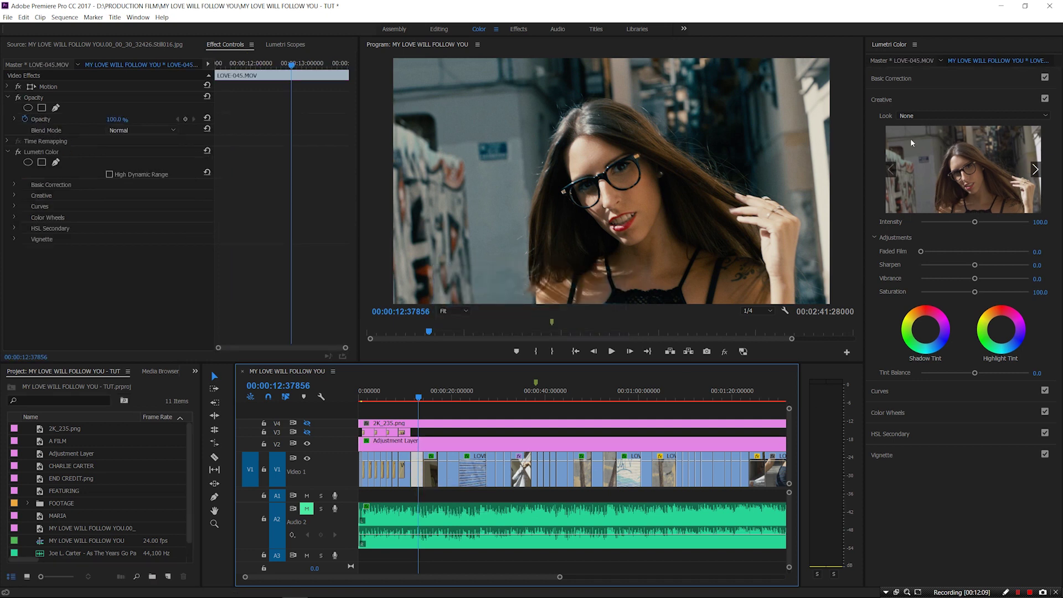
click(906, 77)
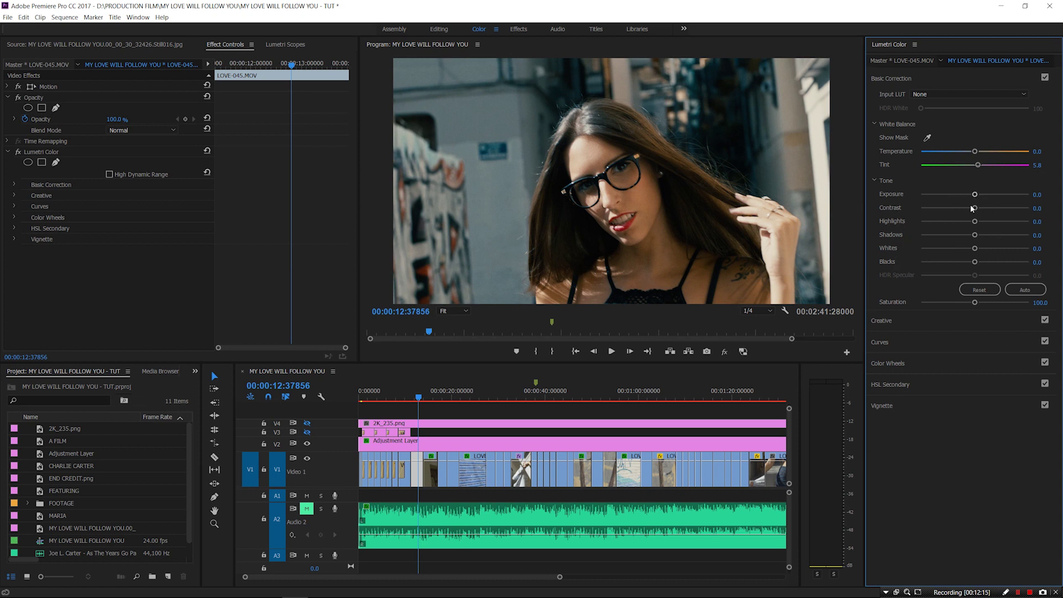
click(577, 351)
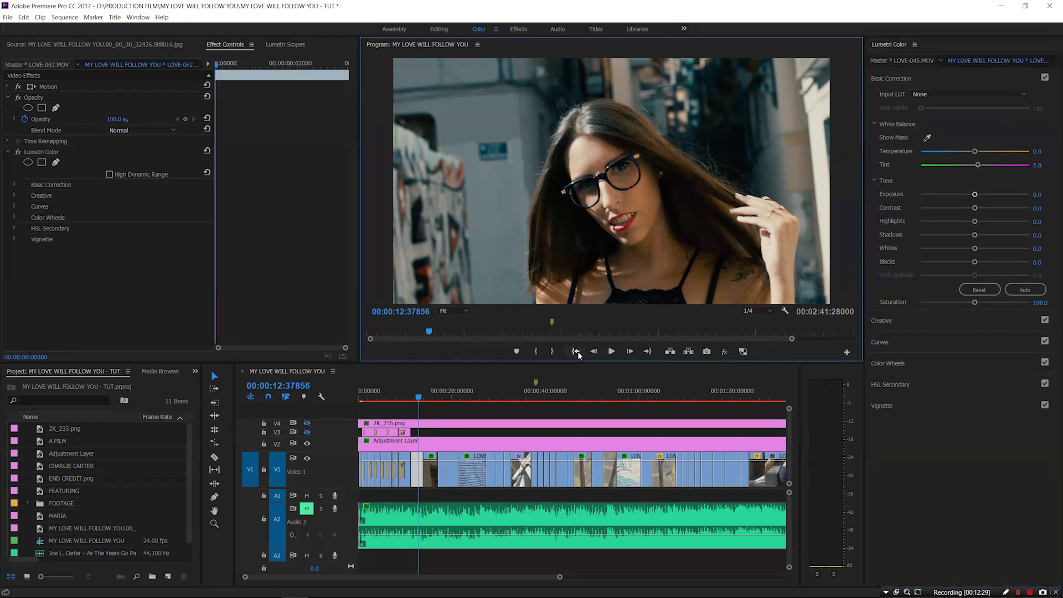
key(space)
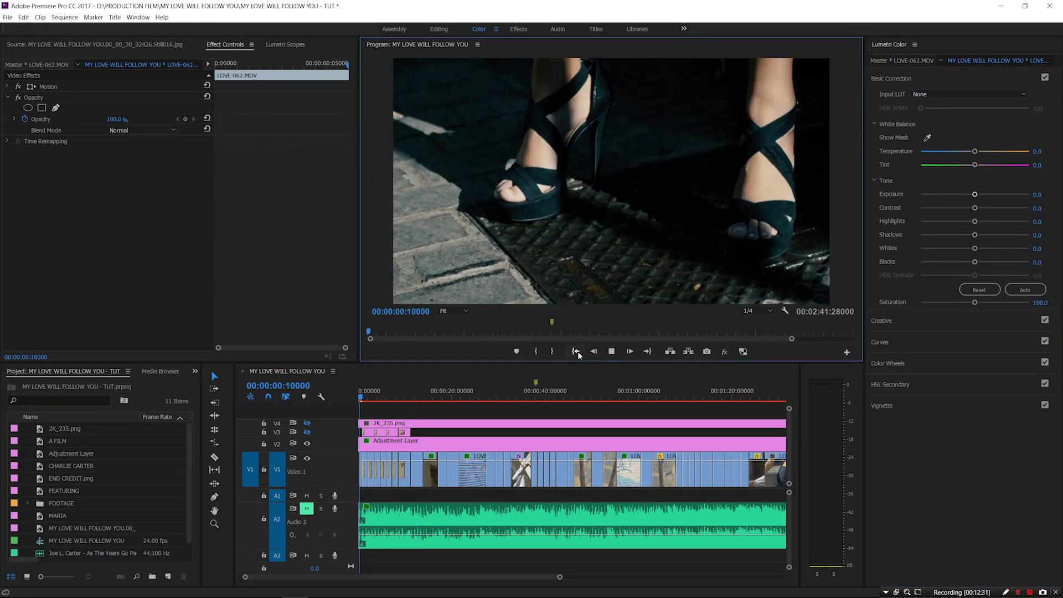